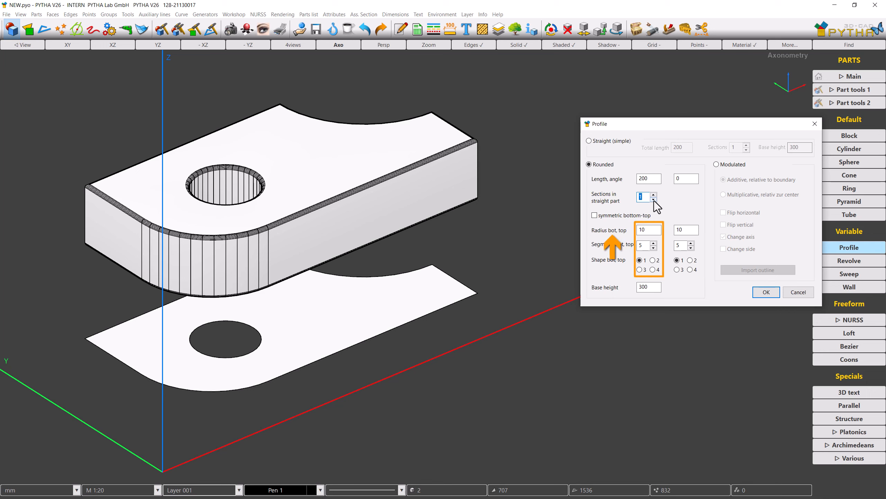
Step: Set the rounded profile's top radius to 30 mm and its bottom radius to 90 mm
{"action": "double_click", "coordinate": [682, 227]}
{"action": "type", "text": "30"}
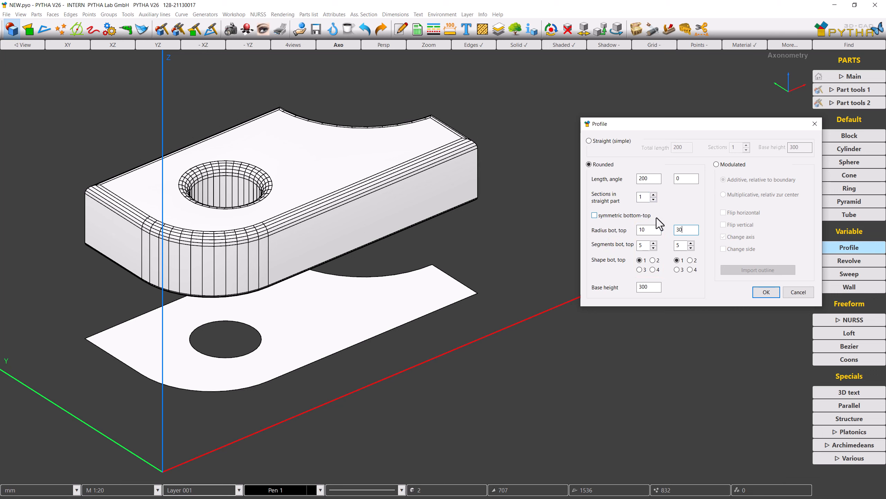
{"action": "double_click", "coordinate": [635, 230]}
{"action": "type", "text": "90"}
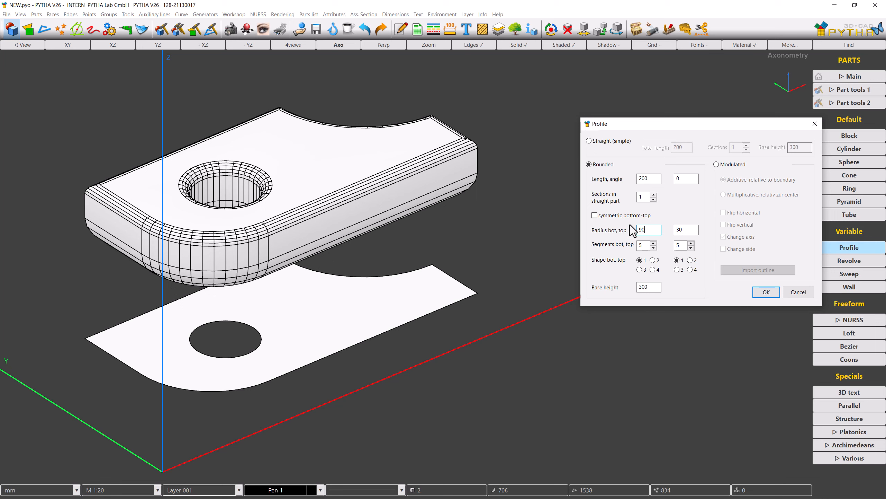
Step: Make the rounding symmetric bottom-top, trying a radius of 10 mm and setting it to 50 mm
{"action": "left_click", "coordinate": [628, 217]}
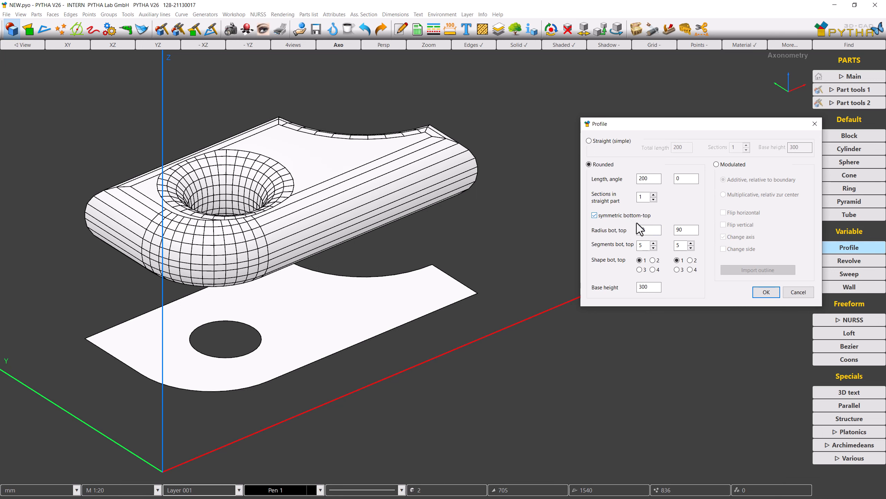
{"action": "left_click_drag", "start_coordinate": [643, 230], "coordinate": [634, 231]}
{"action": "type", "text": "10"}
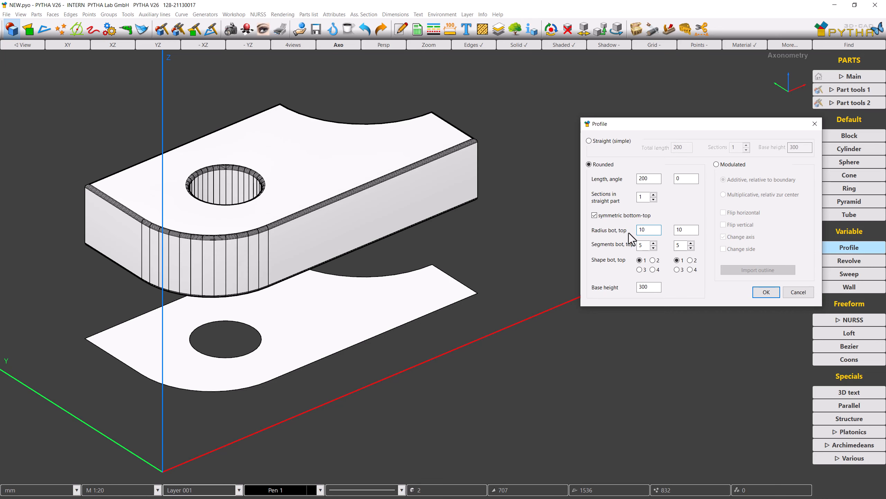
{"action": "left_click_drag", "start_coordinate": [642, 230], "coordinate": [636, 232]}
{"action": "type", "text": "5"}
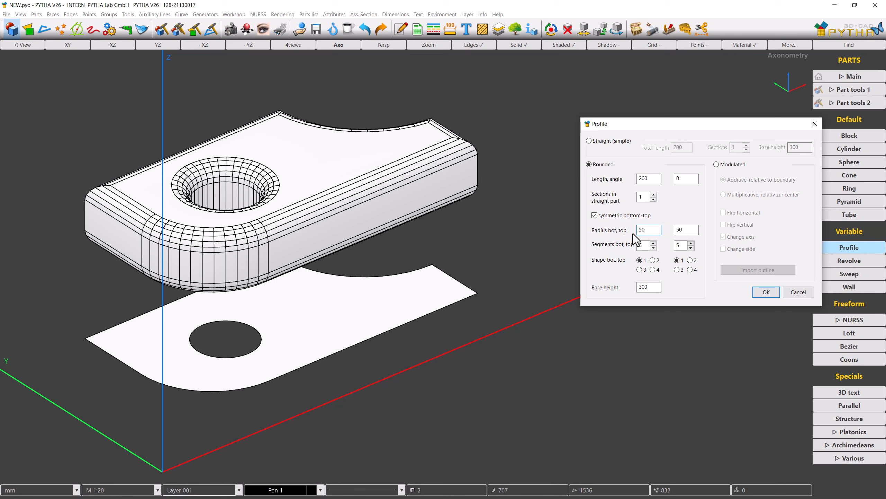
Step: Try a rounding radius of 150 mm with 20 segments at the bottom and top
{"action": "left_click", "coordinate": [638, 230]}
{"action": "type", "text": "1"}
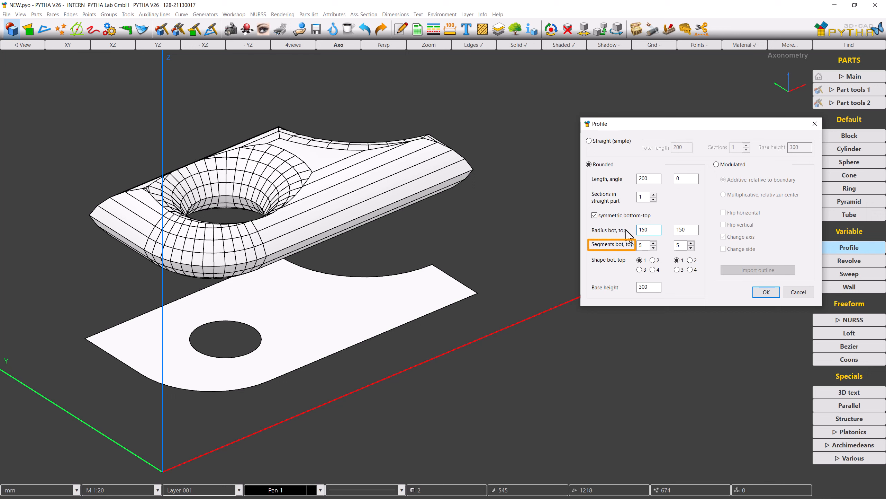
{"action": "left_click", "coordinate": [653, 244]}
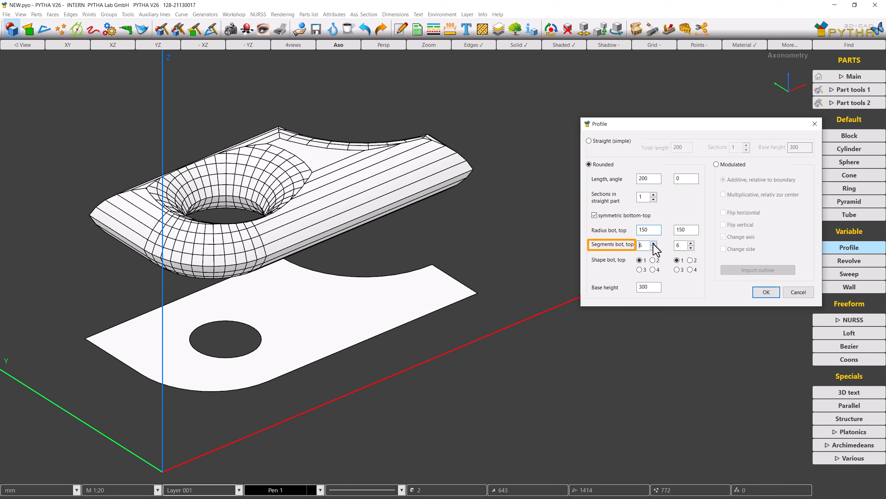
{"action": "left_click", "coordinate": [654, 244]}
{"action": "left_click", "coordinate": [653, 244]}
{"action": "left_click", "coordinate": [653, 243]}
{"action": "left_click", "coordinate": [653, 244]}
{"action": "left_click", "coordinate": [654, 244]}
{"action": "left_click", "coordinate": [654, 244]}
{"action": "left_click", "coordinate": [654, 244]}
{"action": "left_click", "coordinate": [654, 244]}
{"action": "left_click", "coordinate": [654, 244]}
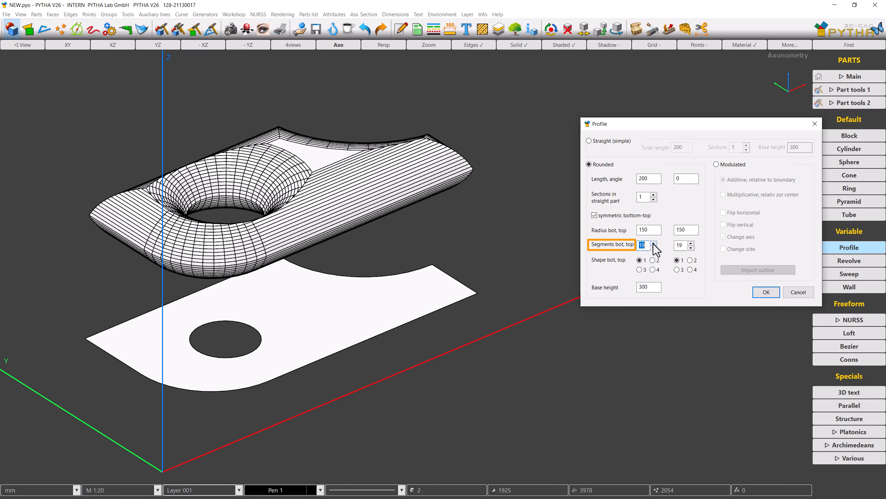
{"action": "left_click", "coordinate": [654, 244]}
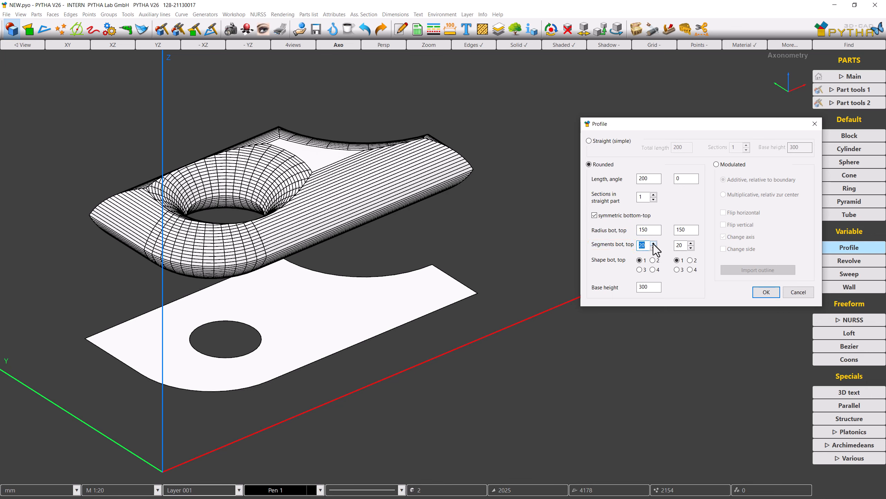
Step: Set the bottom and top radius to 50 mm and the rounding segments to 5
{"action": "left_click", "coordinate": [639, 230]}
{"action": "left_click_drag", "start_coordinate": [638, 230], "coordinate": [632, 237]}
{"action": "key", "text": "BackSpace"}
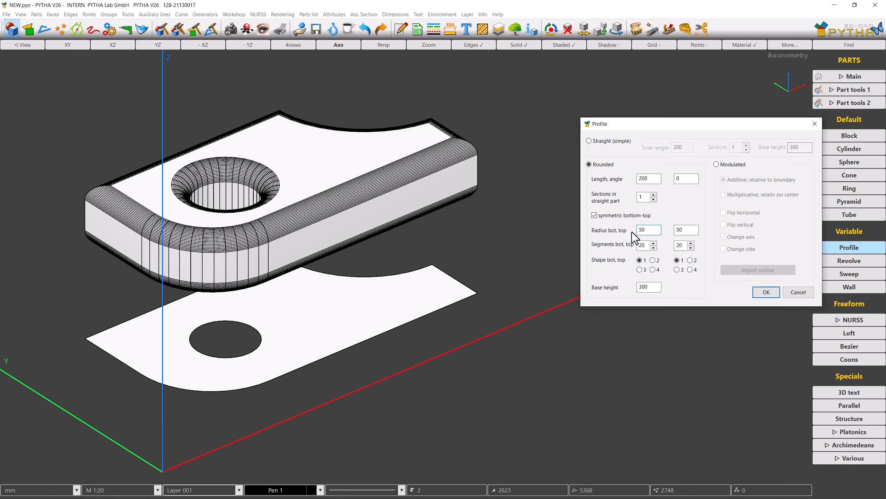
{"action": "left_click_drag", "start_coordinate": [645, 245], "coordinate": [628, 246]}
{"action": "type", "text": "5"}
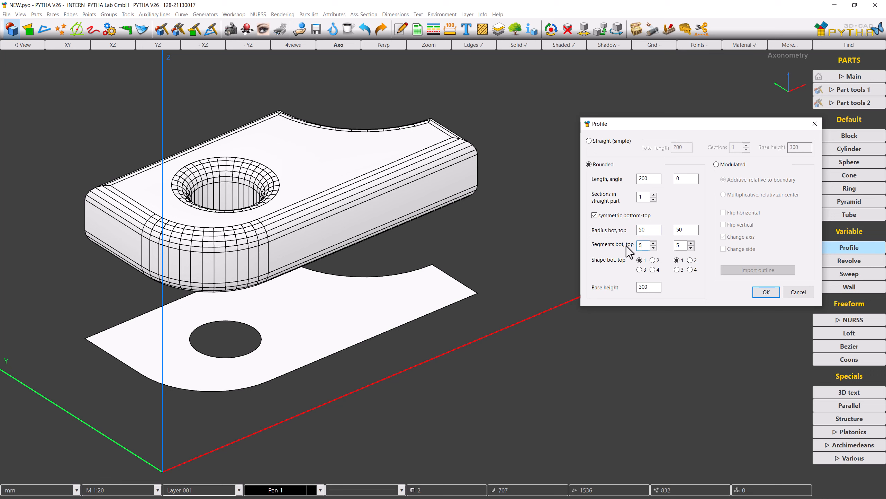
Step: Reduce the rounding segments stepwise to 1 and raise them back to 5
{"action": "left_click", "coordinate": [653, 248]}
{"action": "left_click", "coordinate": [653, 248]}
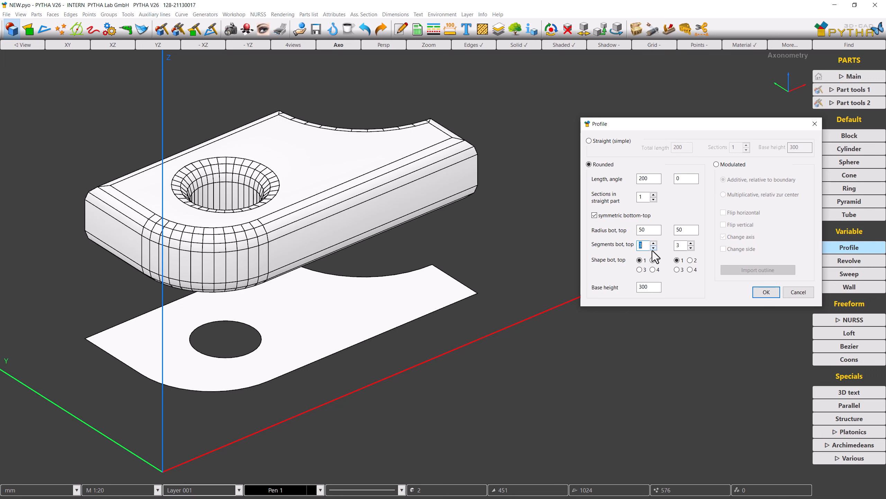
{"action": "left_click", "coordinate": [653, 248]}
{"action": "left_click", "coordinate": [653, 248]}
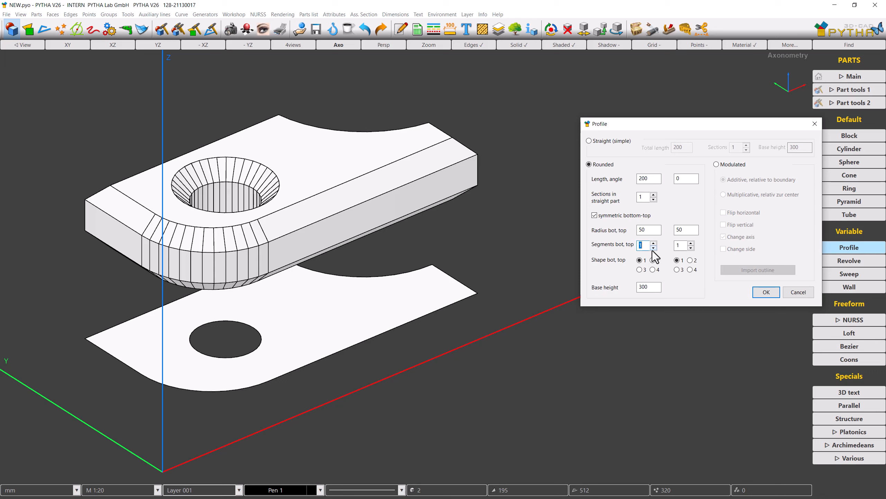
{"action": "left_click", "coordinate": [653, 244]}
{"action": "left_click", "coordinate": [653, 244]}
{"action": "left_click", "coordinate": [653, 244]}
{"action": "left_click", "coordinate": [653, 243]}
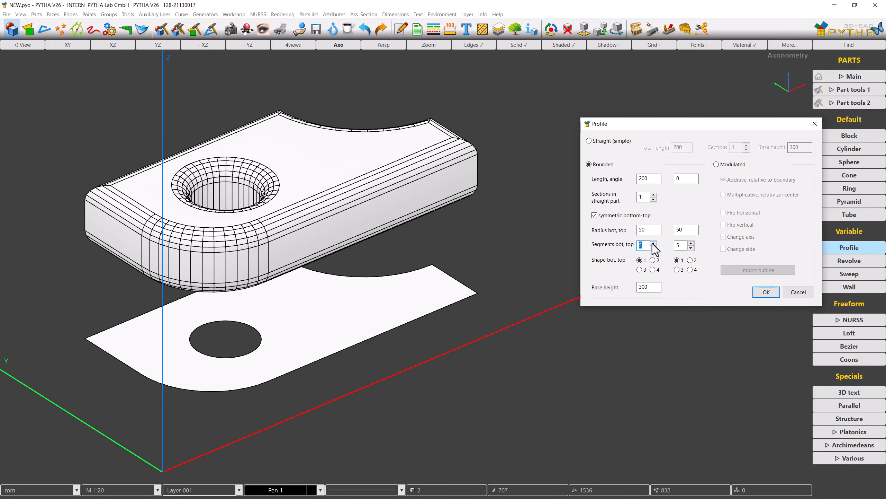
Step: Try shapes 2, 3 and 4 for the profile's top edge and settle on shape 2
{"action": "left_click", "coordinate": [690, 260]}
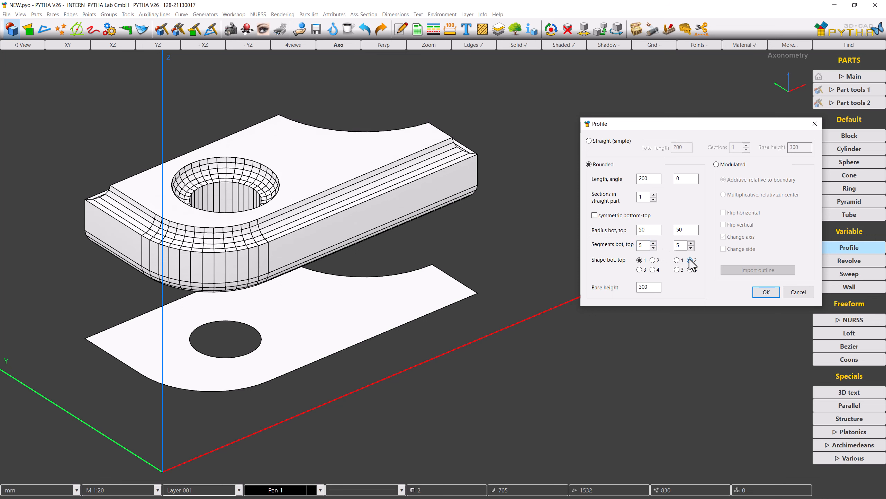
{"action": "left_click", "coordinate": [677, 269]}
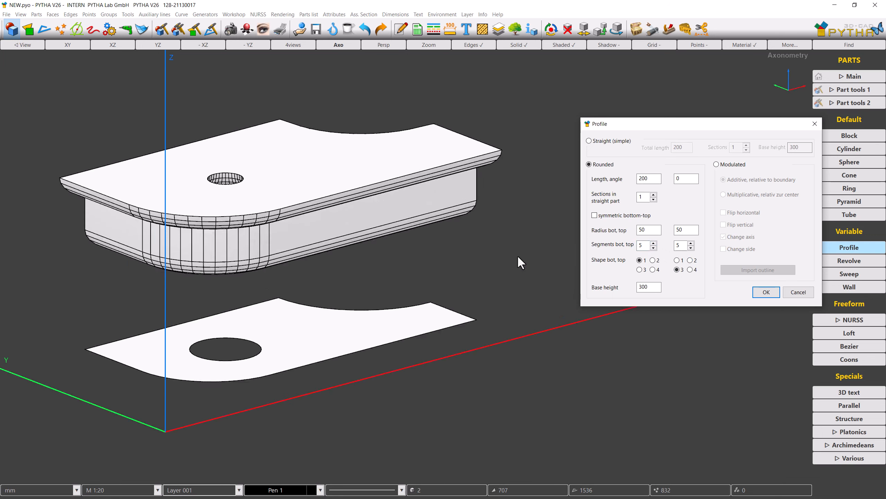
{"action": "middle_click_drag", "start_coordinate": [518, 256], "coordinate": [519, 209]}
{"action": "left_click", "coordinate": [691, 269]}
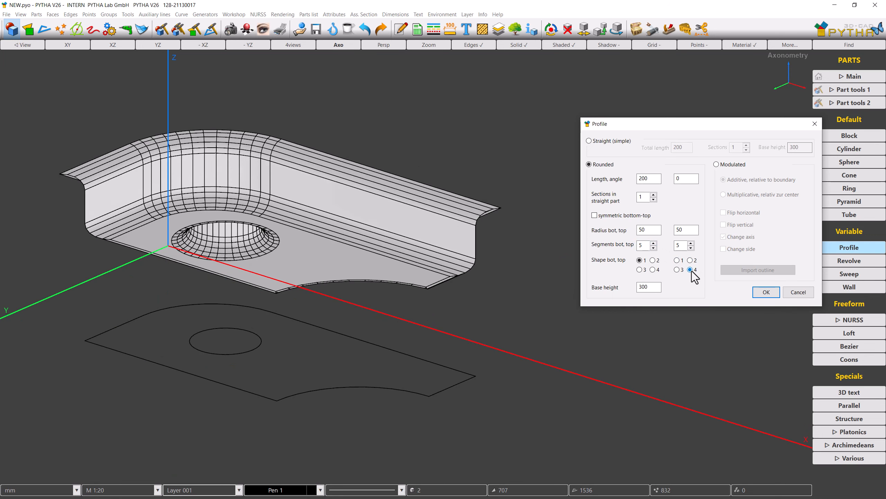
{"action": "middle_click_drag", "start_coordinate": [512, 248], "coordinate": [511, 323]}
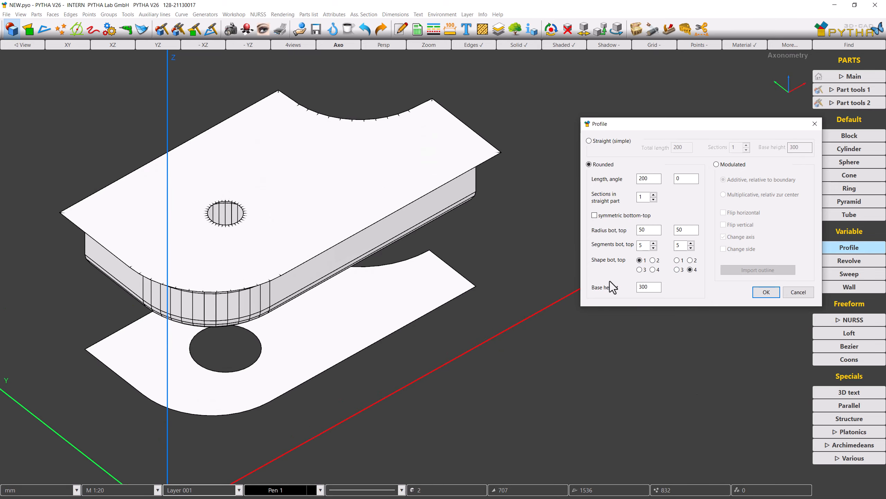
{"action": "left_click", "coordinate": [690, 260]}
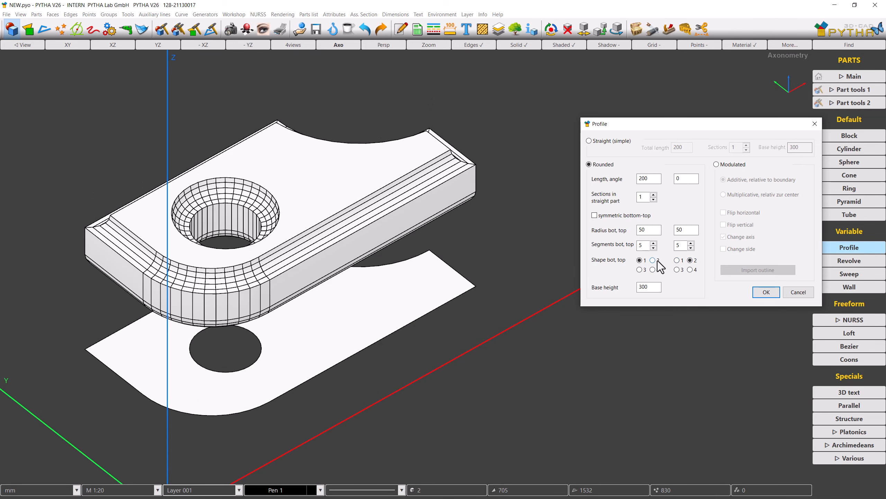
Step: Try shapes 3 and 4 for the bottom edge, return it to shape 1 and accept the profile
{"action": "left_click", "coordinate": [639, 269]}
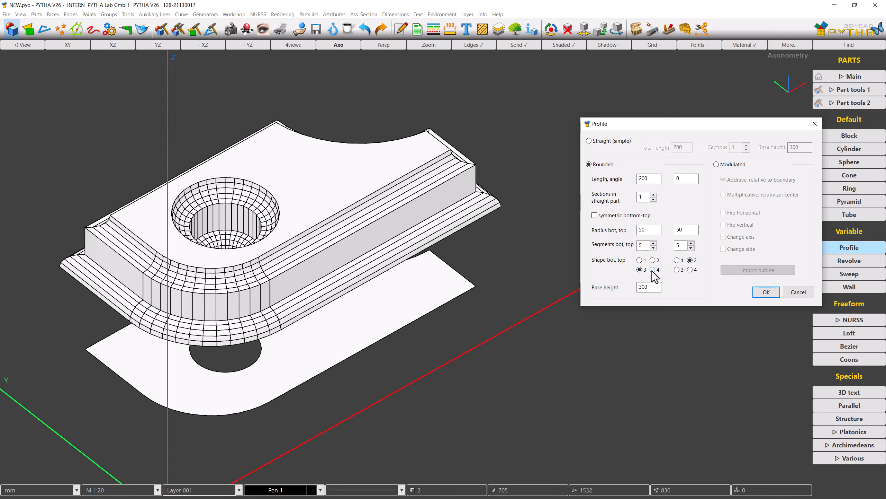
{"action": "left_click", "coordinate": [652, 269]}
{"action": "left_click", "coordinate": [644, 261]}
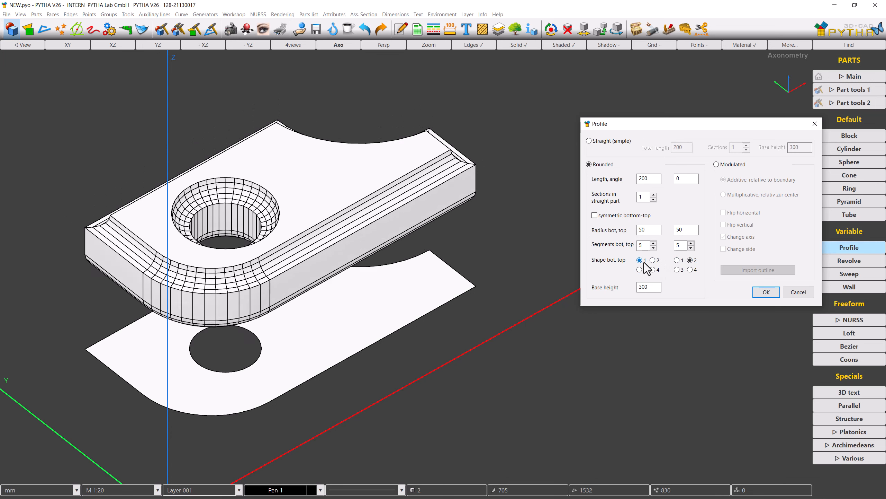
{"action": "left_click", "coordinate": [765, 292]}
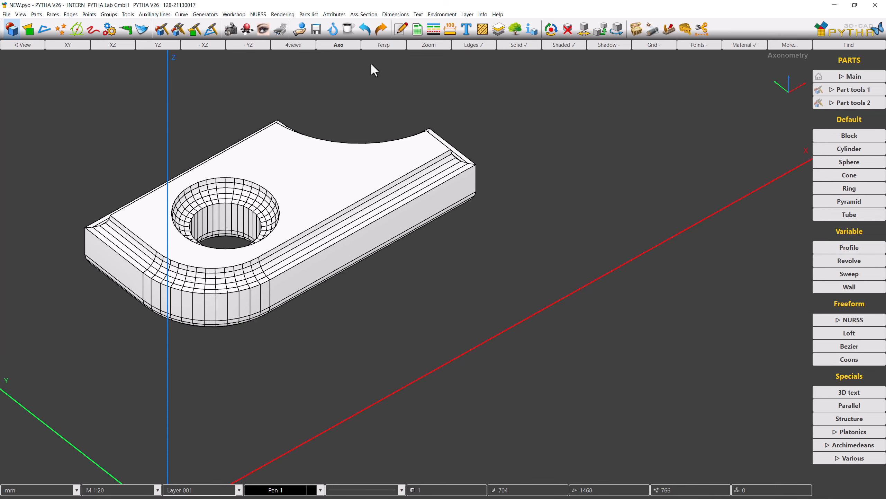
Step: Make the red 0.30 mm pen 27 the current pen
{"action": "left_click", "coordinate": [353, 46]}
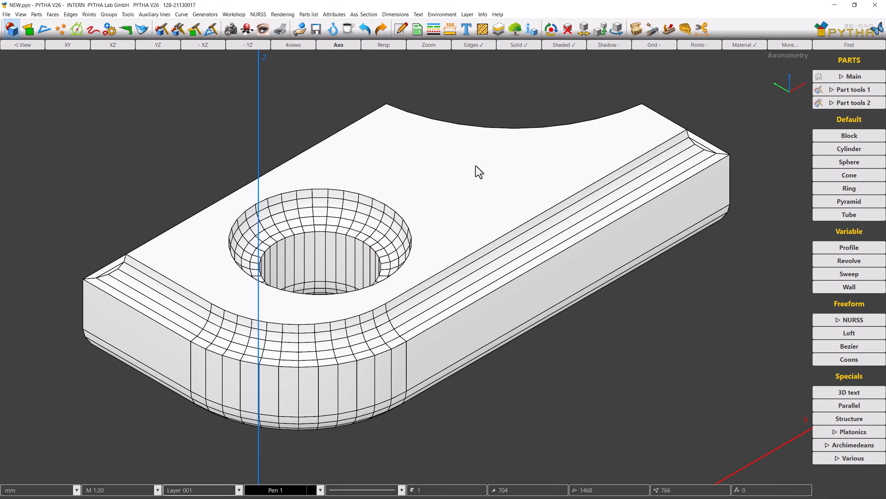
{"action": "middle_click_drag", "start_coordinate": [495, 185], "coordinate": [439, 196]}
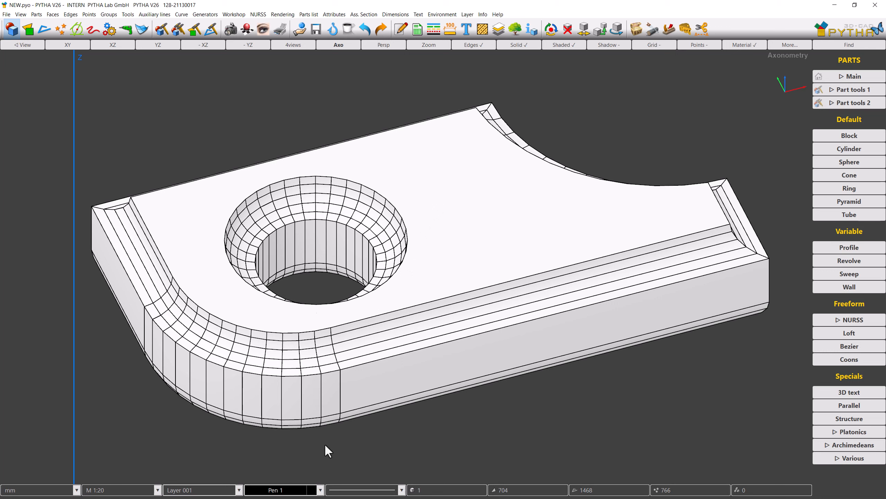
{"action": "left_click", "coordinate": [320, 490]}
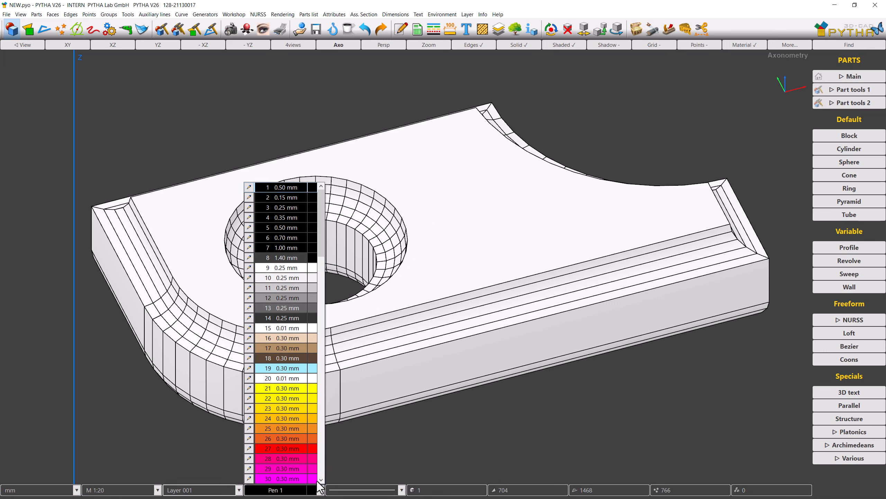
{"action": "left_click", "coordinate": [295, 448]}
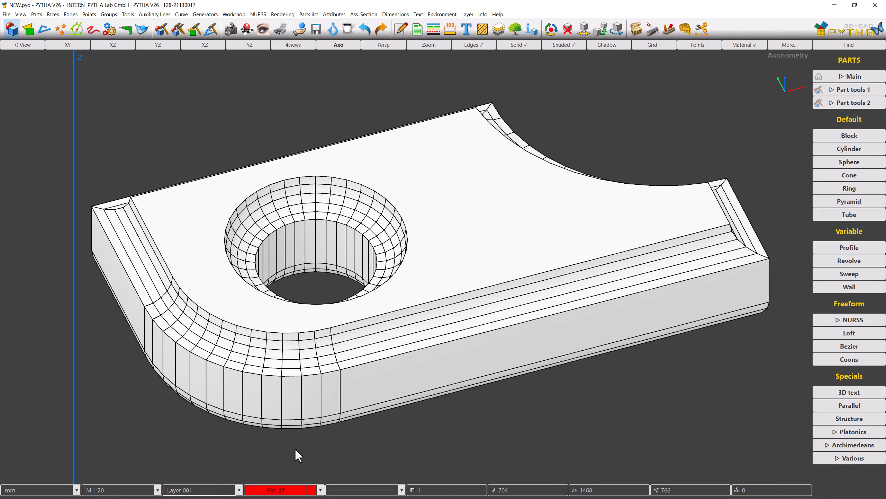
Step: Start a new profile from edges, using the full edge chain around the hole's inner rim as its cross section
{"action": "left_click", "coordinate": [817, 249]}
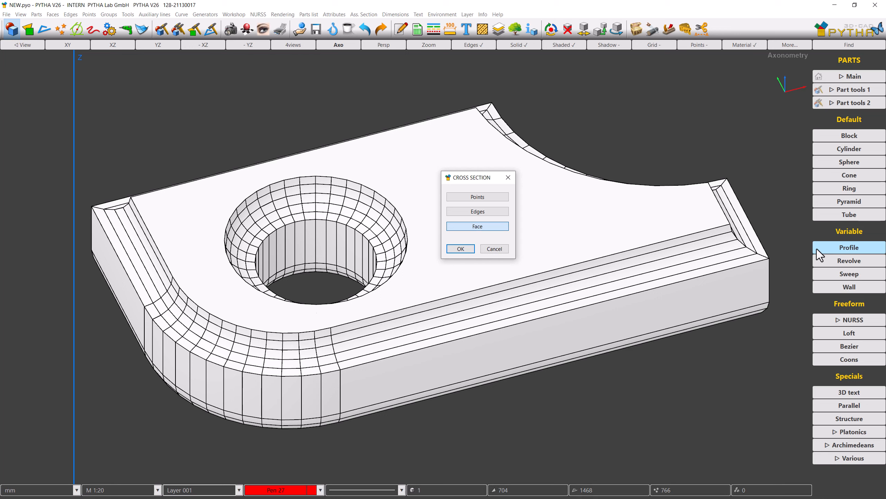
{"action": "left_click", "coordinate": [498, 212]}
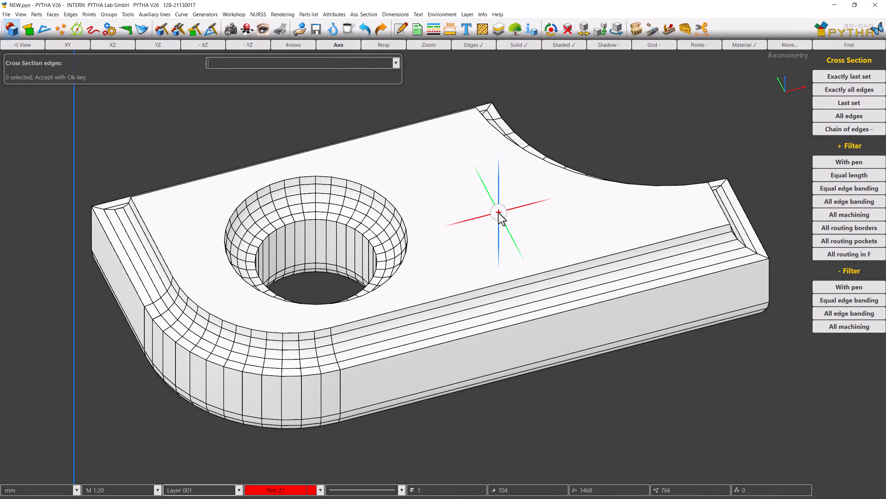
{"action": "left_click", "coordinate": [349, 230]}
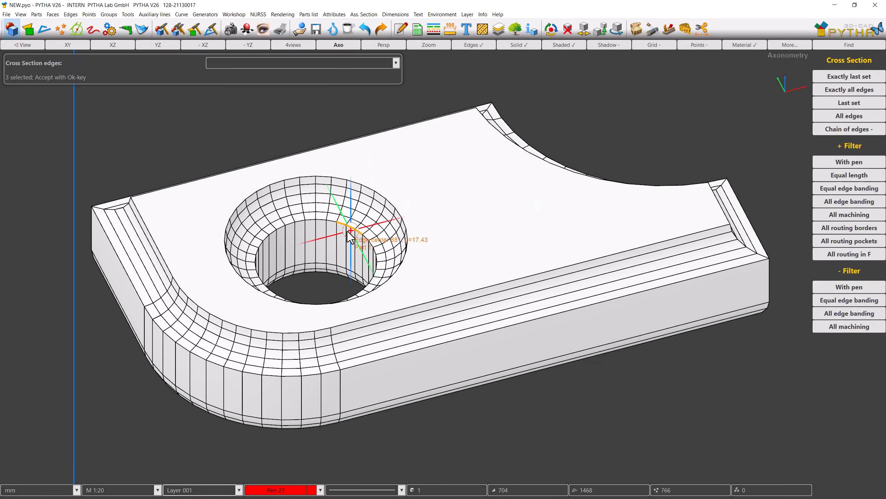
{"action": "left_click", "coordinate": [334, 227]}
{"action": "left_click", "coordinate": [341, 227]}
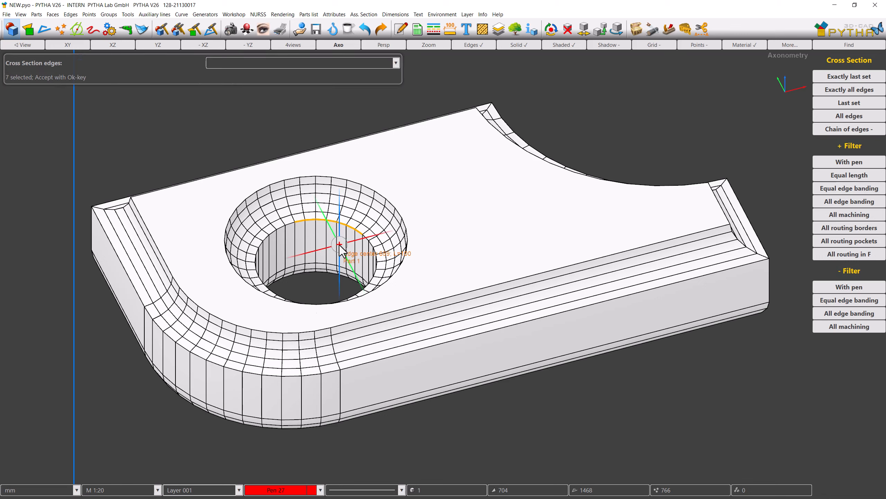
{"action": "left_click", "coordinate": [821, 126]}
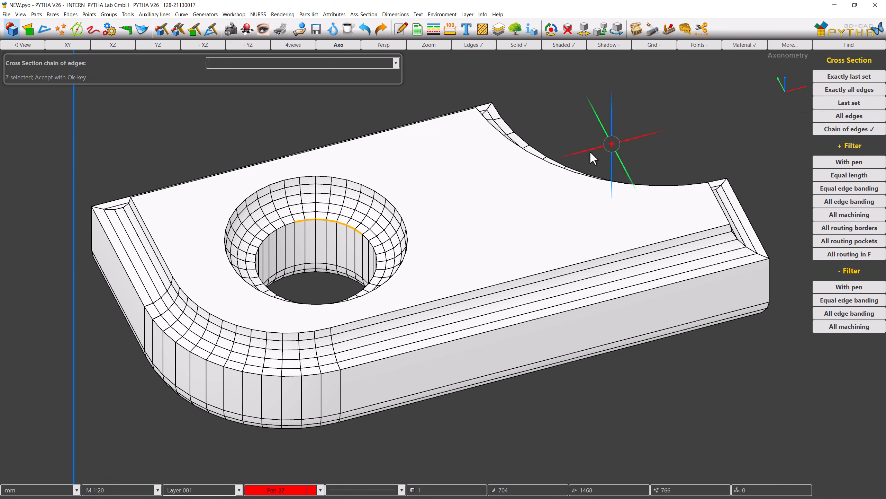
{"action": "left_click", "coordinate": [282, 230]}
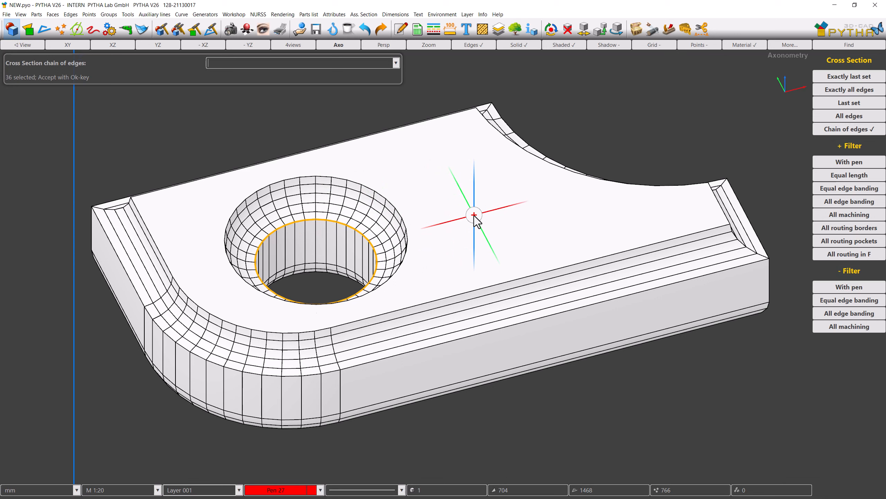
{"action": "right_click", "coordinate": [474, 218]}
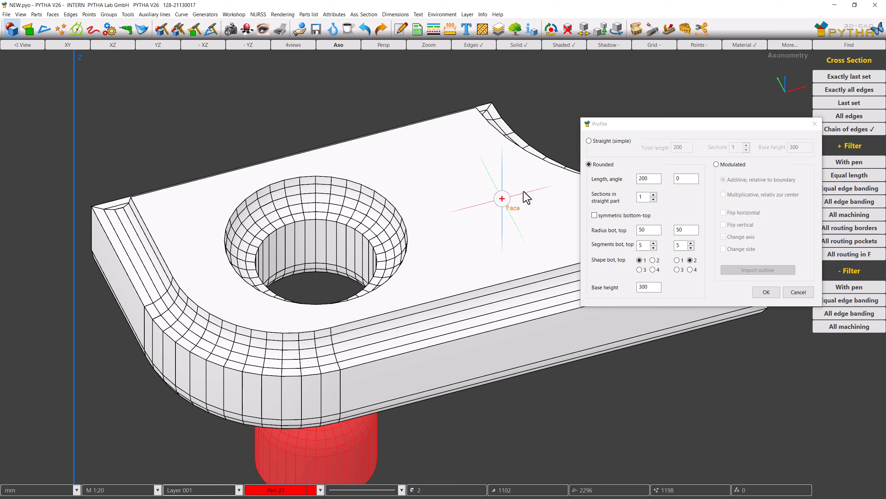
Step: Make the hole's profile straight, with base height 0 and total length 300
{"action": "left_click", "coordinate": [596, 141]}
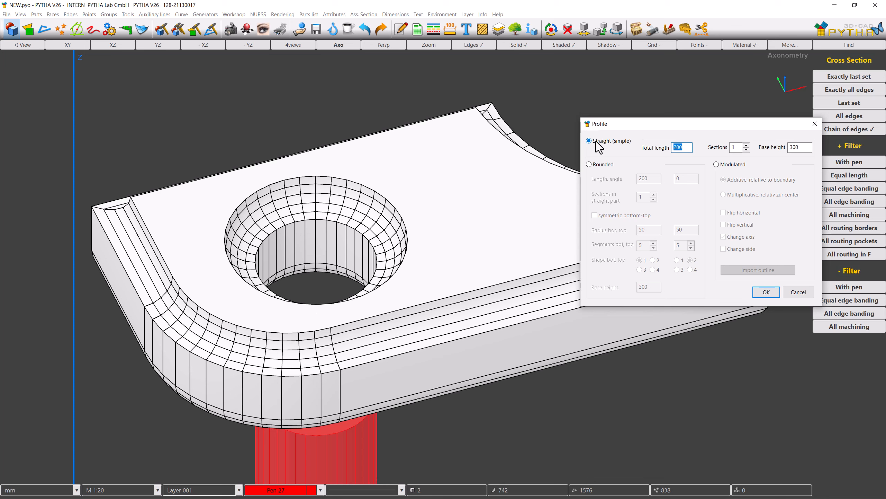
{"action": "double_click", "coordinate": [794, 148]}
{"action": "type", "text": "0"}
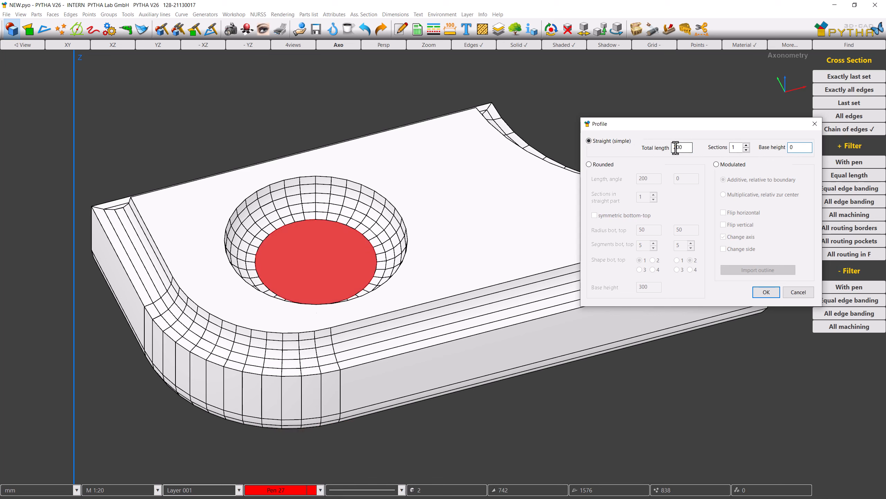
{"action": "left_click_drag", "start_coordinate": [676, 147], "coordinate": [671, 148]}
{"action": "type", "text": "3"}
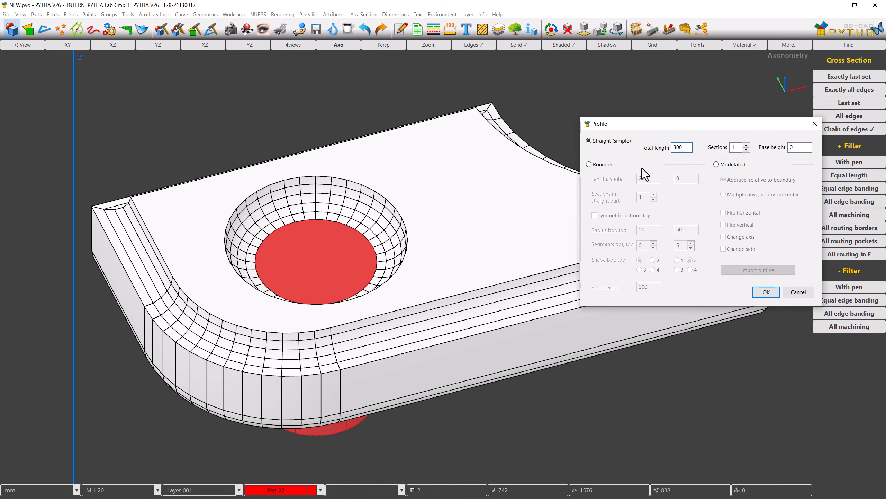
Step: Reverse the straight profile with a total length of -300, set its base height to 200 and accept it
{"action": "middle_click_drag", "start_coordinate": [472, 206], "coordinate": [342, 216]}
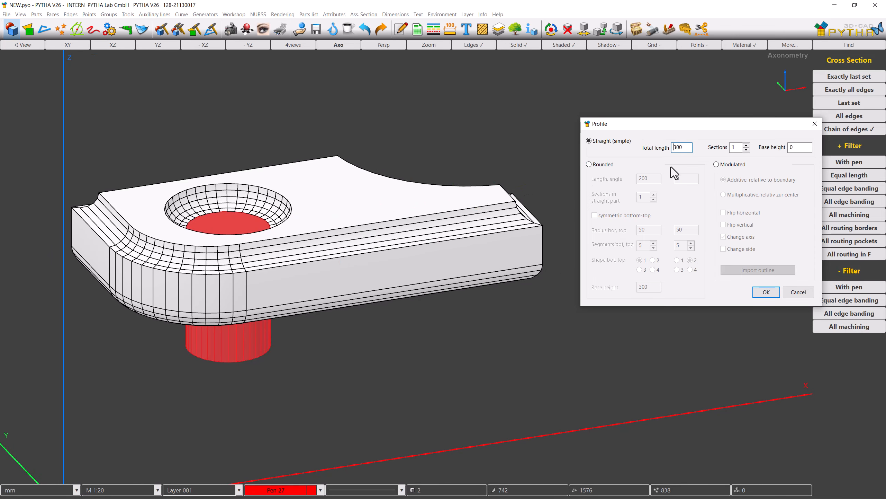
{"action": "type", "text": "-"}
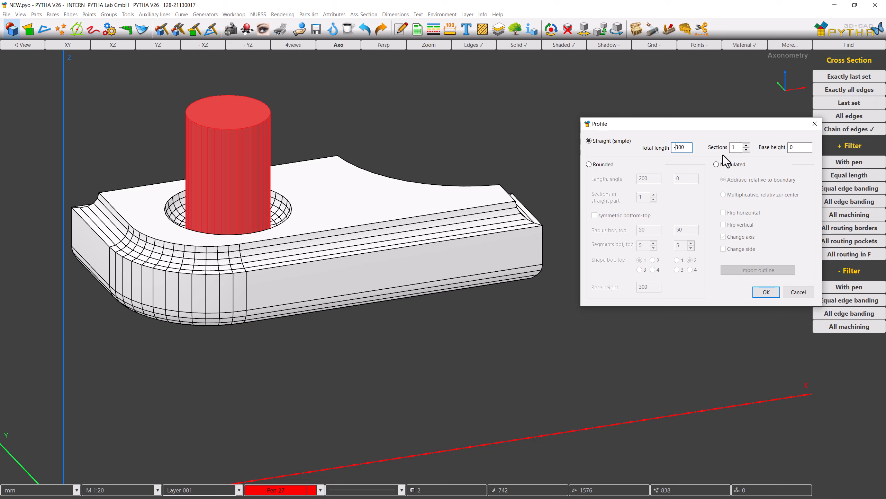
{"action": "left_click", "coordinate": [789, 147]}
{"action": "type", "text": "200"}
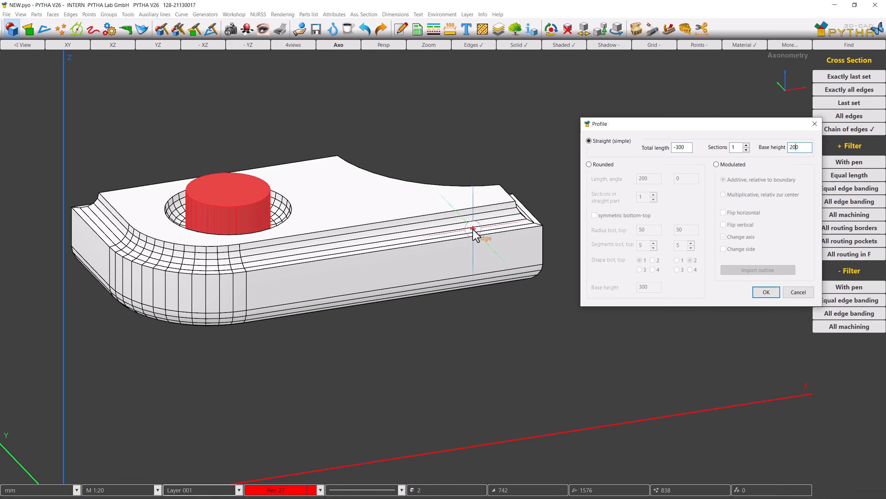
{"action": "mouse_move", "coordinate": [473, 229]}
{"action": "middle_mouse_down"}
{"action": "mouse_move", "coordinate": [475, 165]}
{"action": "mouse_move", "coordinate": [474, 249]}
{"action": "middle_mouse_up"}
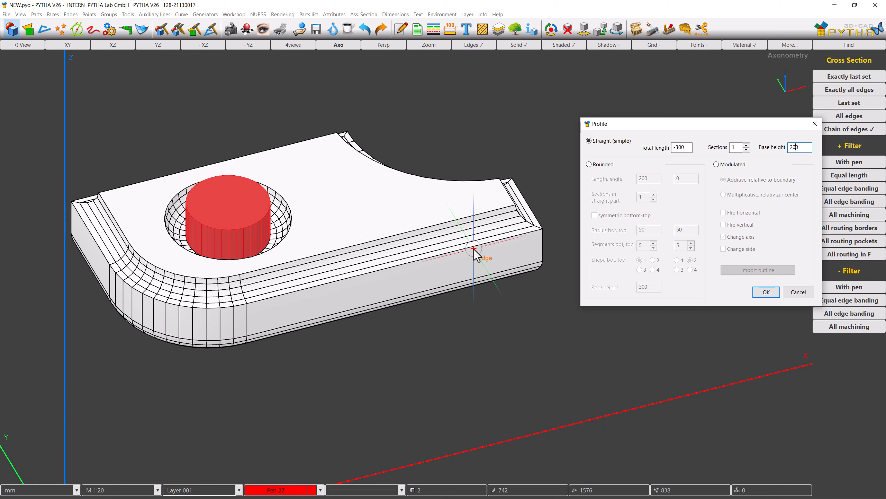
{"action": "left_click", "coordinate": [765, 293]}
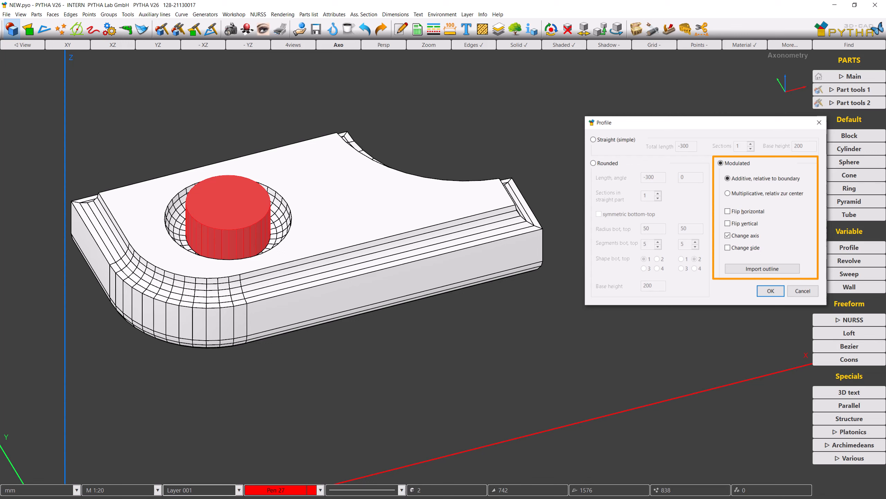
Step: Close the profile settings and undo both the red profile and the plate profile, back to the flat face
{"action": "left_click", "coordinate": [767, 290]}
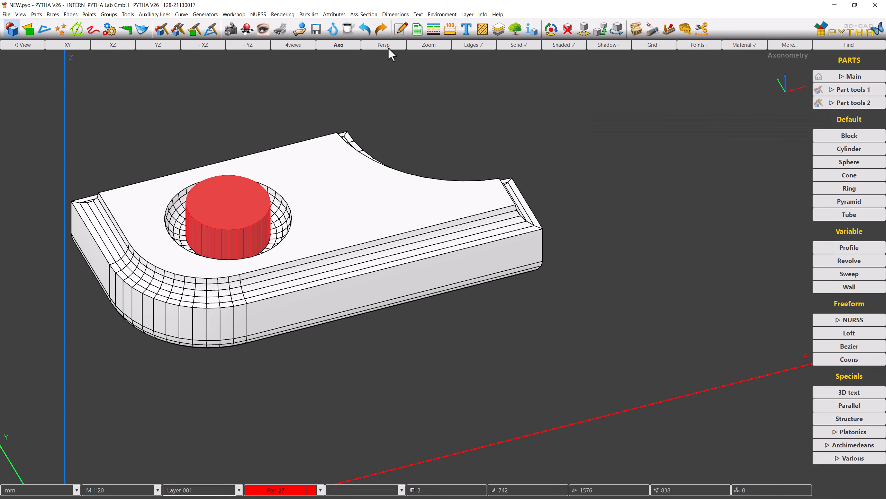
{"action": "left_click", "coordinate": [369, 32]}
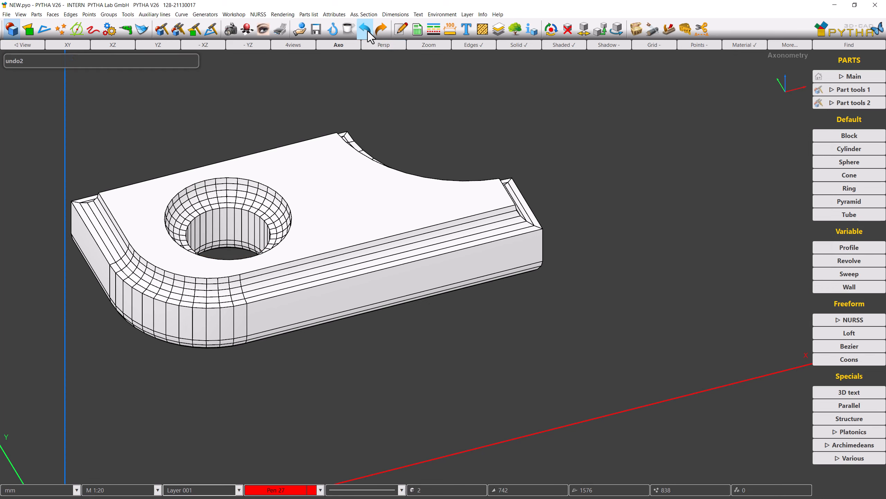
{"action": "left_click", "coordinate": [368, 32]}
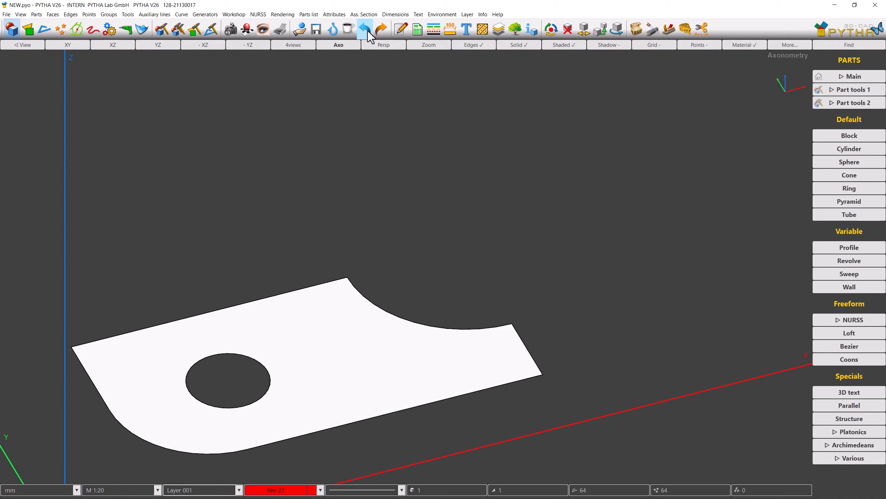
Step: Start a polyline in the front XZ view for the modulation outline
{"action": "left_click", "coordinate": [106, 47]}
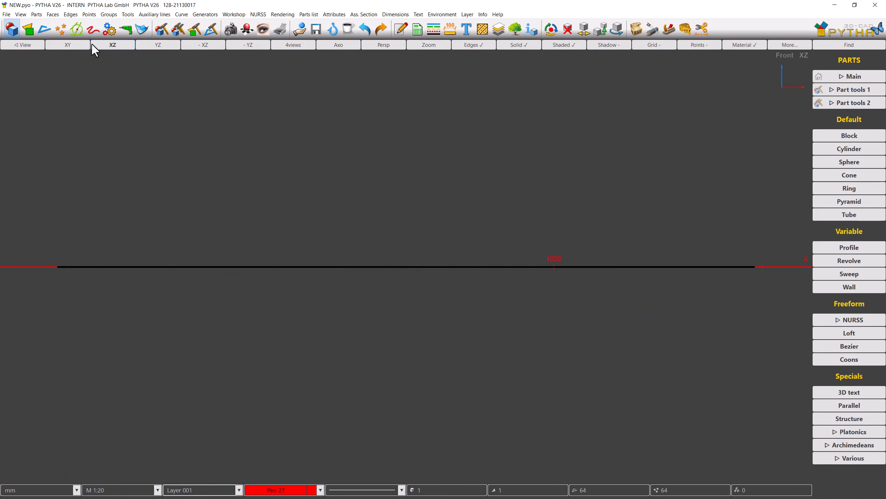
{"action": "left_click", "coordinate": [45, 26]}
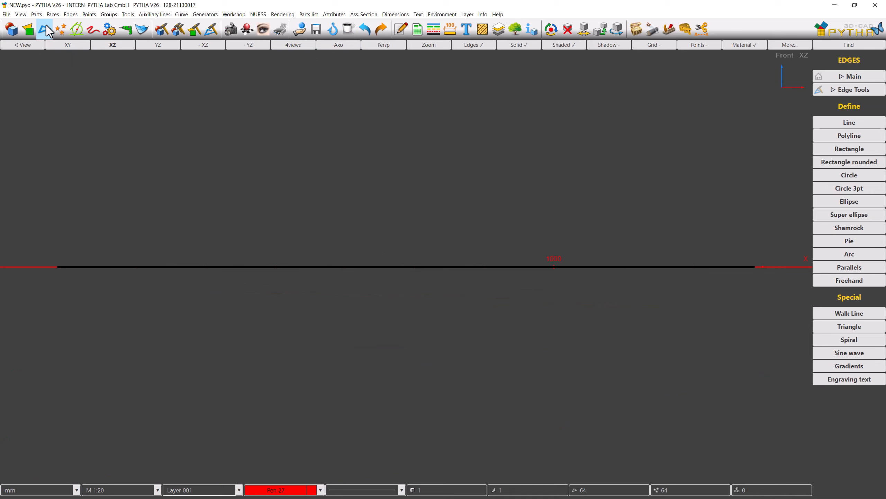
{"action": "left_click", "coordinate": [824, 136]}
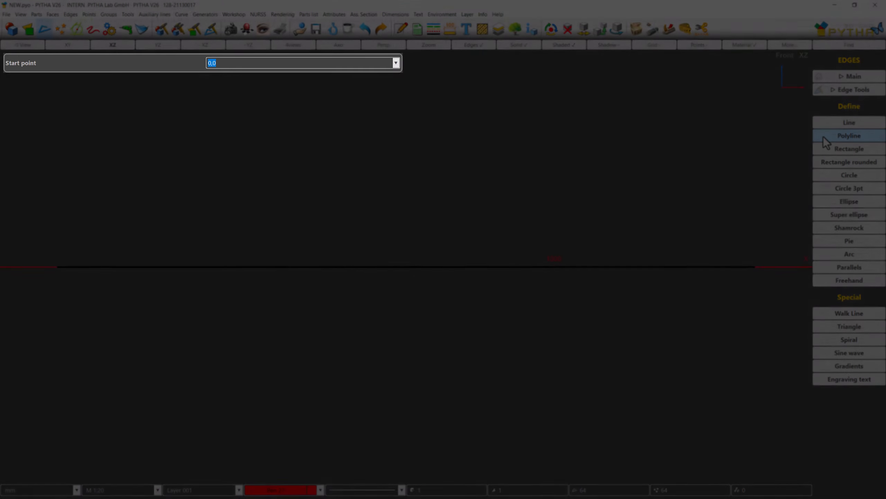
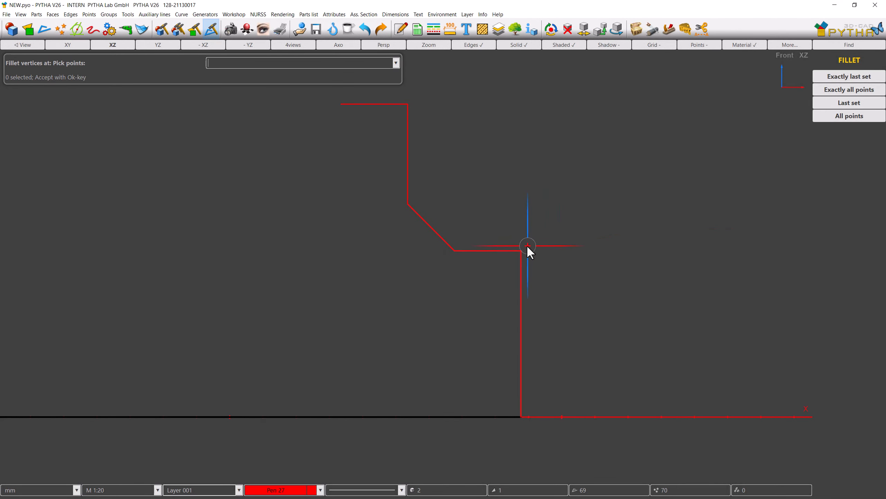
Step: Fillet the two outer corners of the stepped red outline with radius 10 and 4 segments
{"action": "left_click", "coordinate": [522, 248]}
{"action": "left_click", "coordinate": [411, 110]}
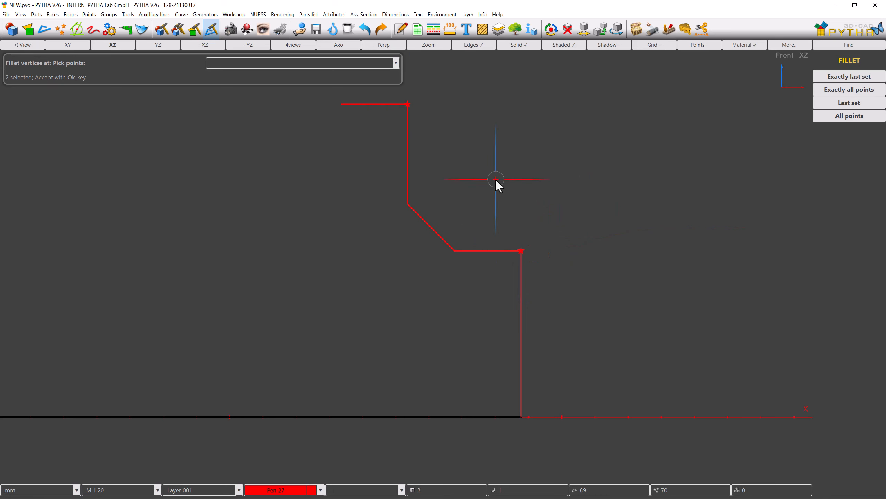
{"action": "key", "text": "Return"}
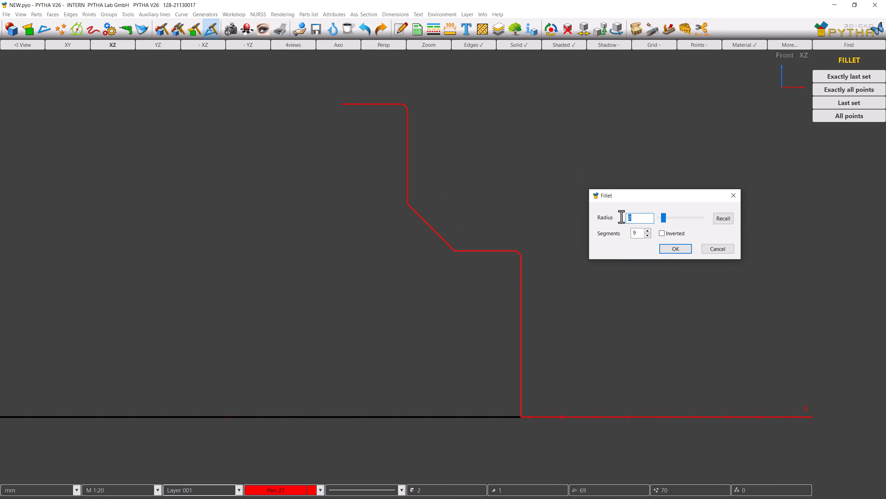
{"action": "type", "text": "10"}
{"action": "double_click", "coordinate": [635, 232]}
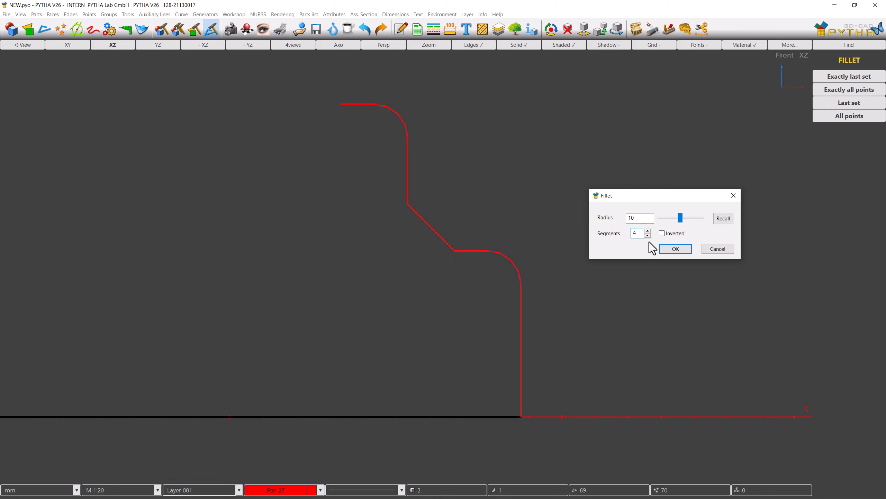
{"action": "left_click", "coordinate": [666, 248]}
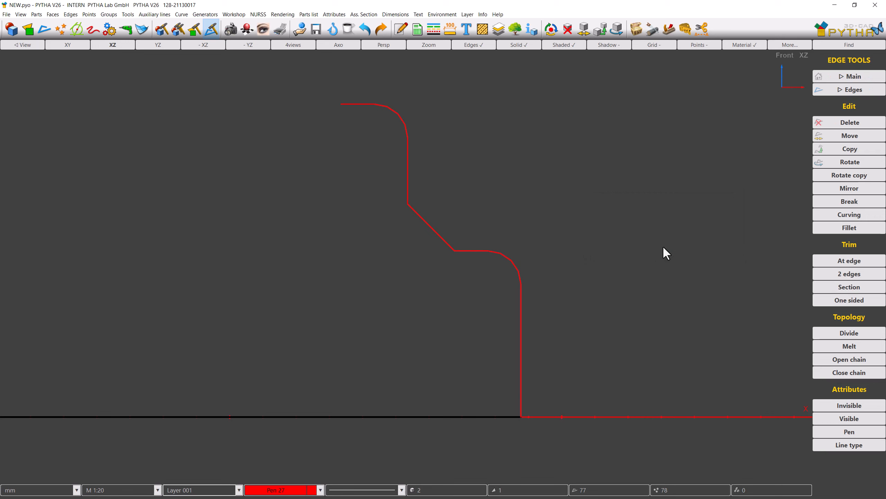
Step: Return to the axonometric view and make Pen 1 the current pen
{"action": "left_click", "coordinate": [351, 46]}
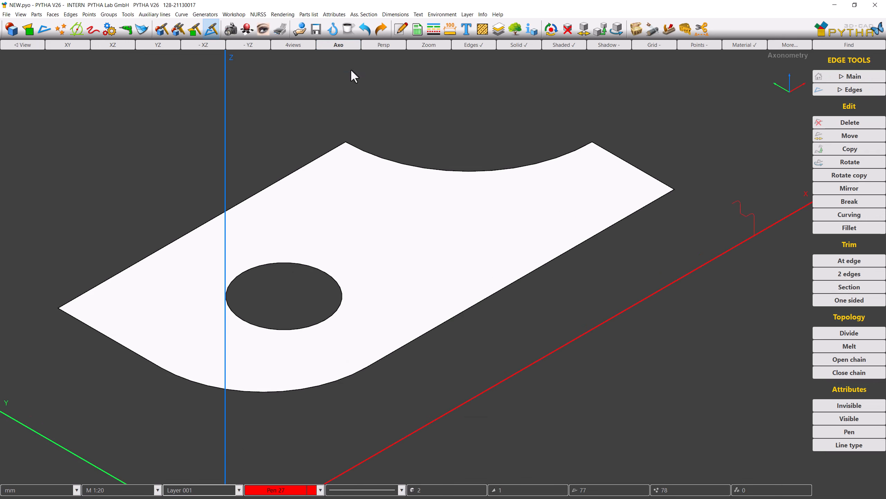
{"action": "left_click", "coordinate": [320, 490]}
{"action": "left_click_drag", "start_coordinate": [321, 302], "coordinate": [323, 227]}
{"action": "left_click", "coordinate": [286, 187]}
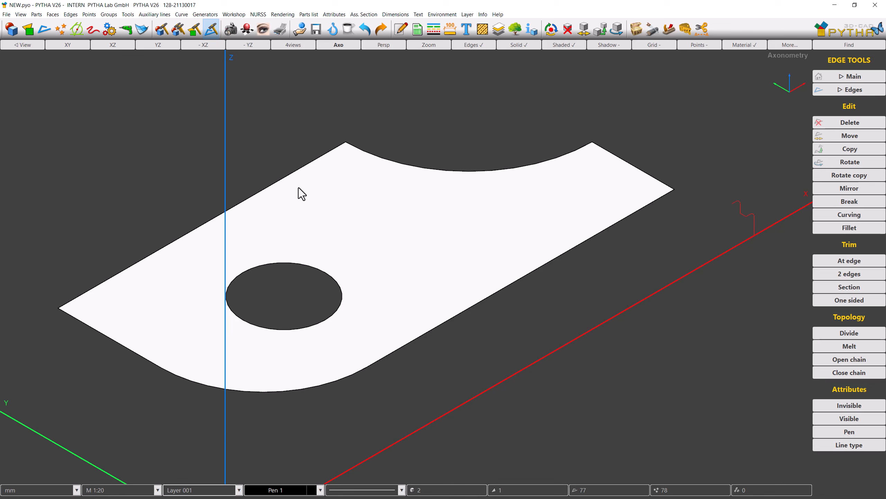
Step: Start a new profile using the flat plate face with the hole as its cross section
{"action": "left_click", "coordinate": [827, 80]}
{"action": "left_click", "coordinate": [830, 77]}
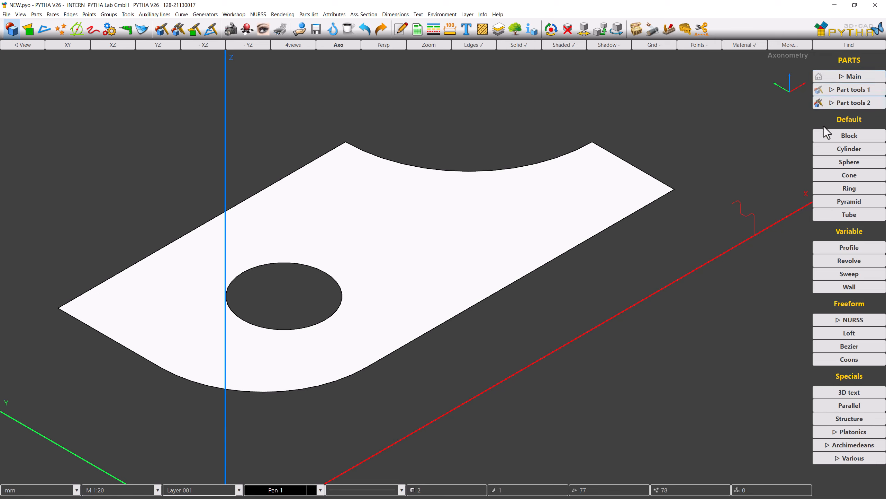
{"action": "left_click", "coordinate": [824, 248]}
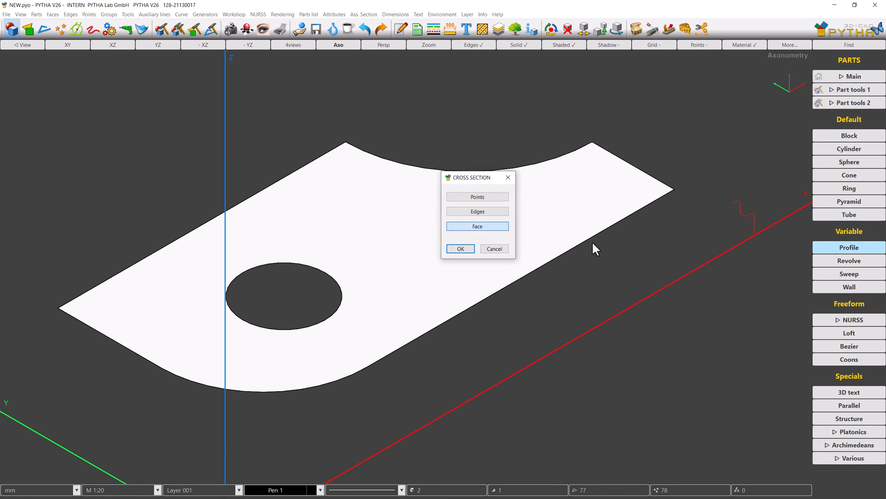
{"action": "left_click", "coordinate": [504, 224]}
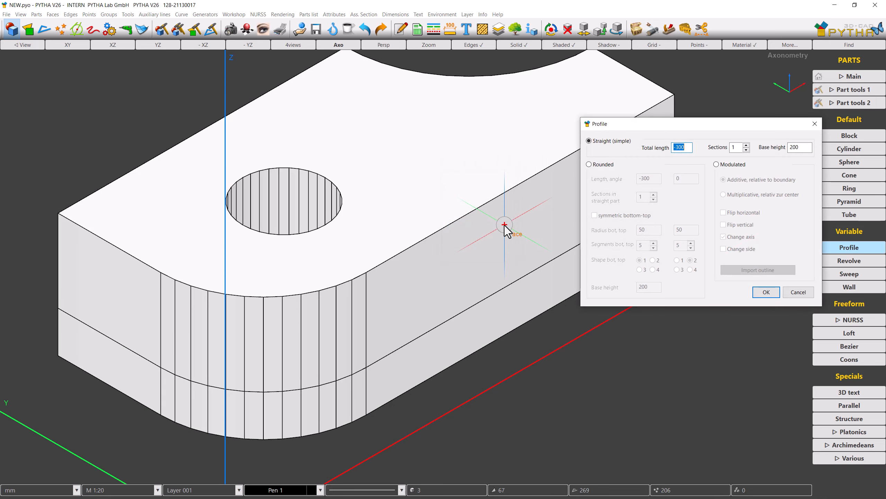
{"action": "scroll", "coordinate": [359, 253], "scroll_direction": "down", "scroll_amount": 2}
{"action": "middle_click_drag", "start_coordinate": [358, 252], "coordinate": [244, 258]}
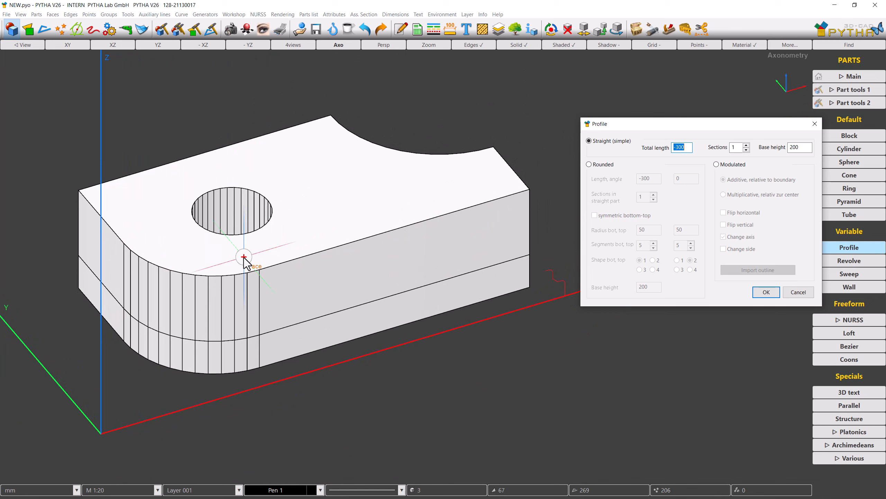
Step: Set the profile to modulated, additive relative to the boundary, using the filleted red polyline as outline, and inspect its contour from the front
{"action": "left_click", "coordinate": [726, 166]}
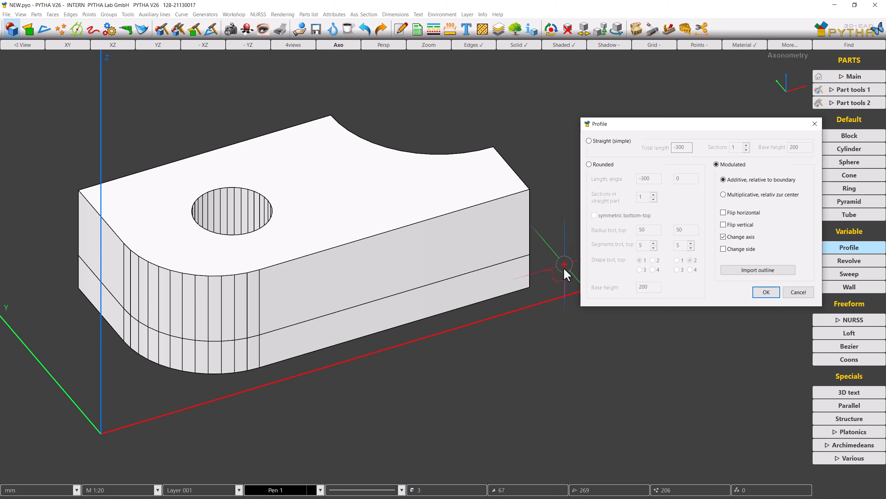
{"action": "left_click", "coordinate": [564, 289]}
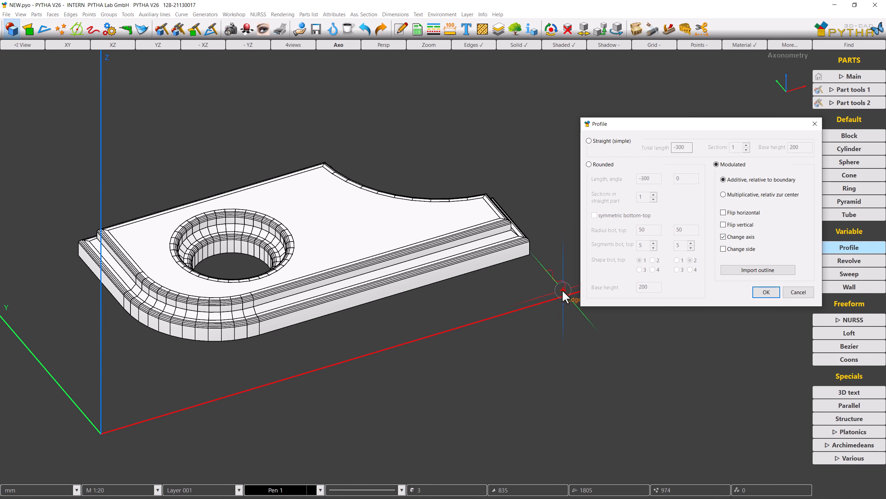
{"action": "middle_click_drag", "start_coordinate": [564, 293], "coordinate": [485, 257]}
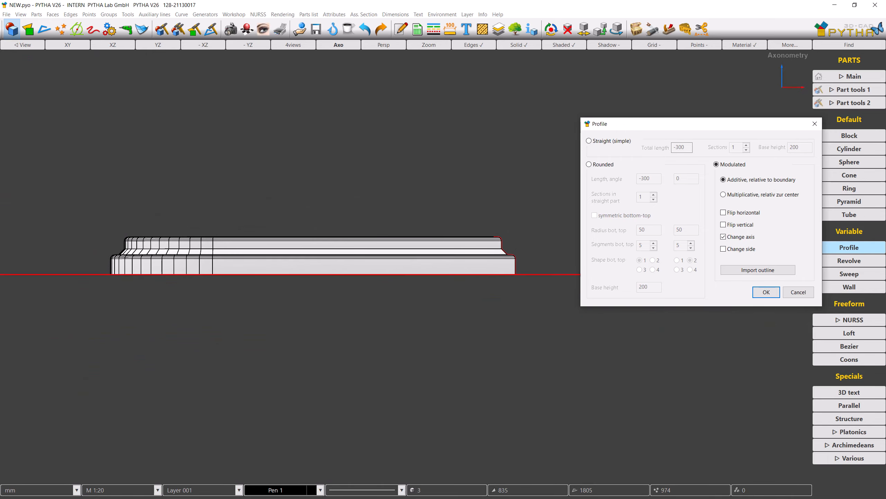
{"action": "middle_click_drag", "start_coordinate": [502, 250], "coordinate": [568, 294]}
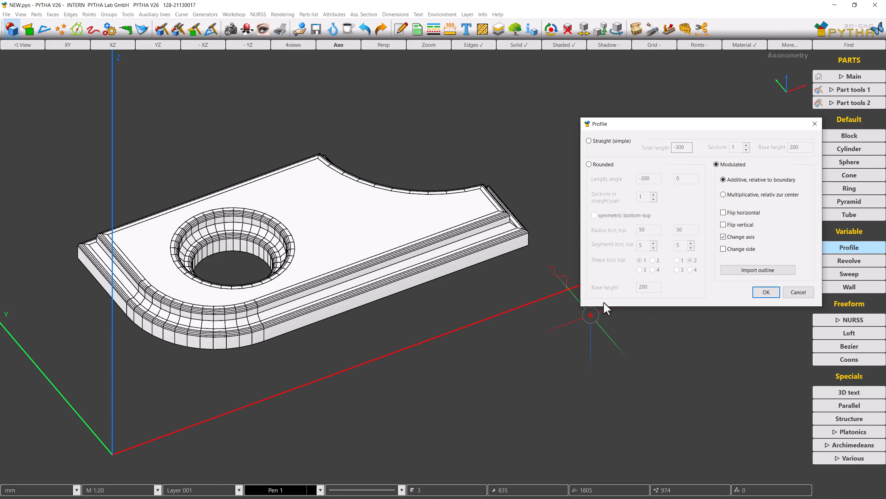
Step: Try combinations of flip horizontal, flip vertical and change side on the modulated profile, and switch all three off again
{"action": "left_click", "coordinate": [724, 212]}
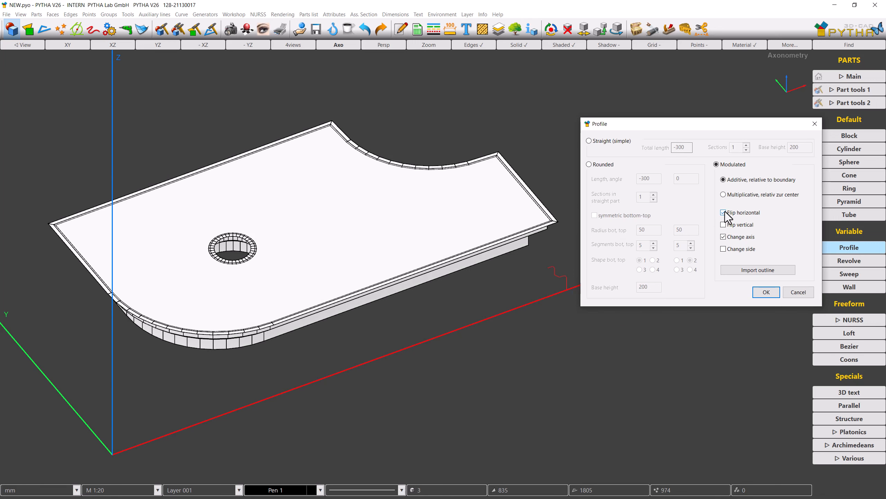
{"action": "left_click", "coordinate": [723, 212]}
{"action": "left_click", "coordinate": [723, 225]}
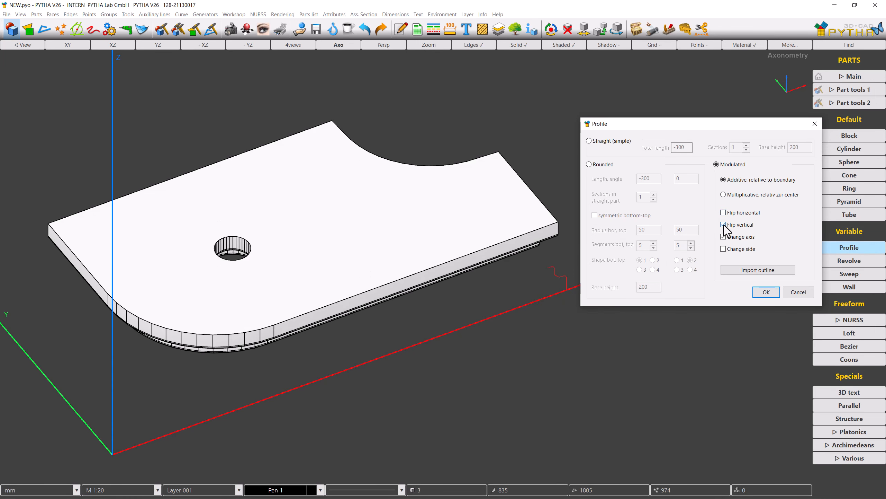
{"action": "left_click", "coordinate": [724, 212]}
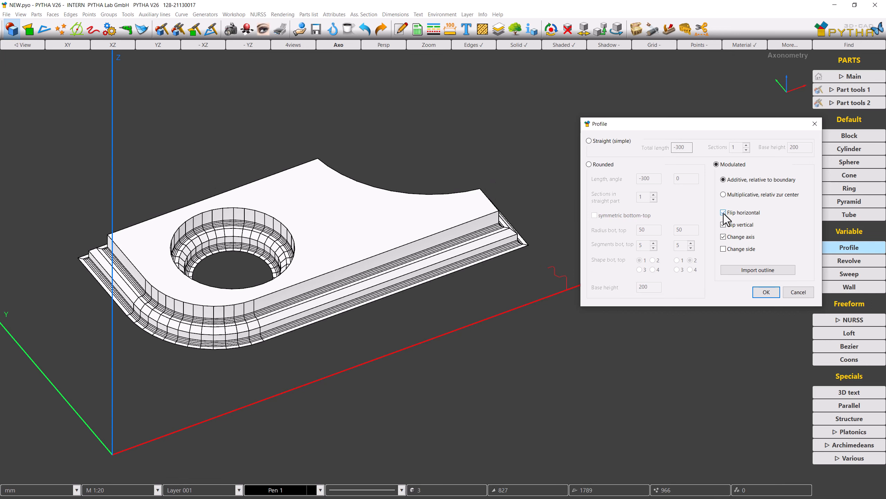
{"action": "left_click", "coordinate": [724, 249]}
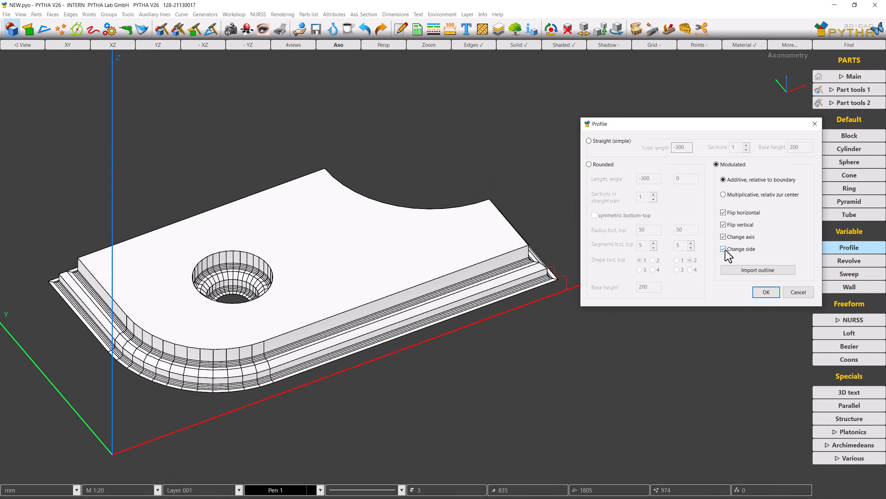
{"action": "left_click", "coordinate": [724, 212]}
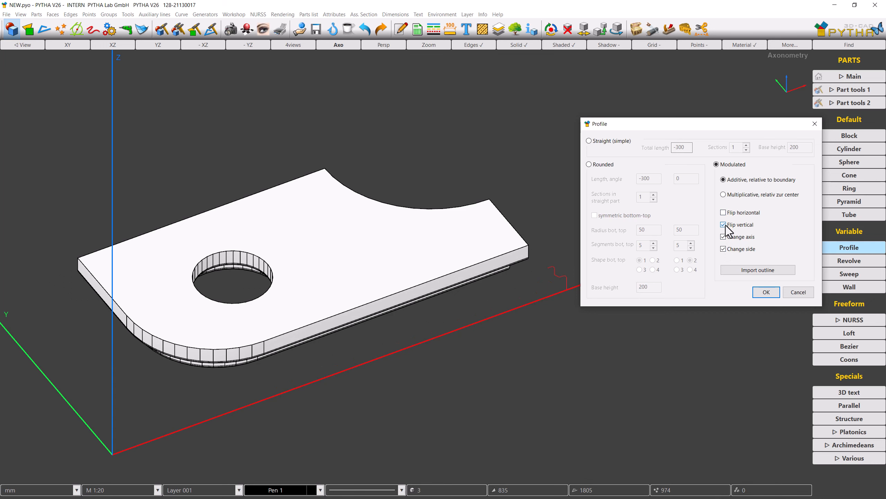
{"action": "left_click", "coordinate": [724, 224]}
{"action": "left_click", "coordinate": [725, 249]}
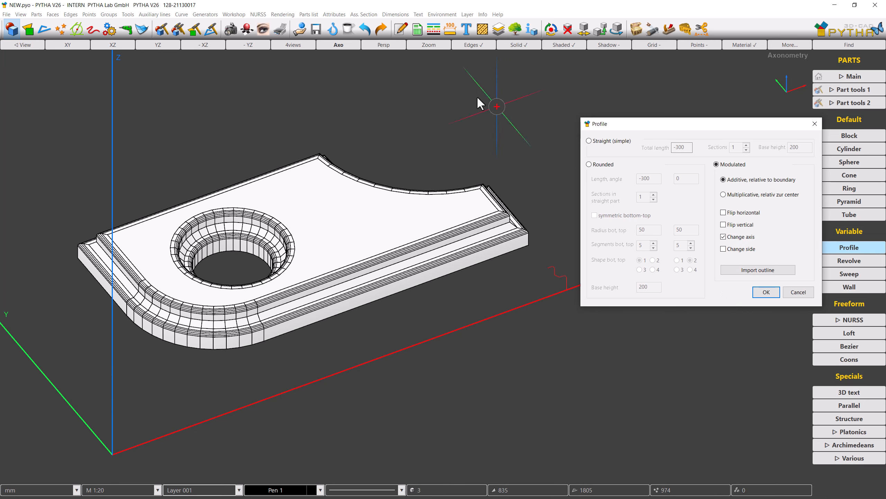
Step: Open the drag-and-drop library and try Contour K, Contour M and Contour O as outlines for the plate's modulated profile
{"action": "left_click", "coordinate": [337, 35]}
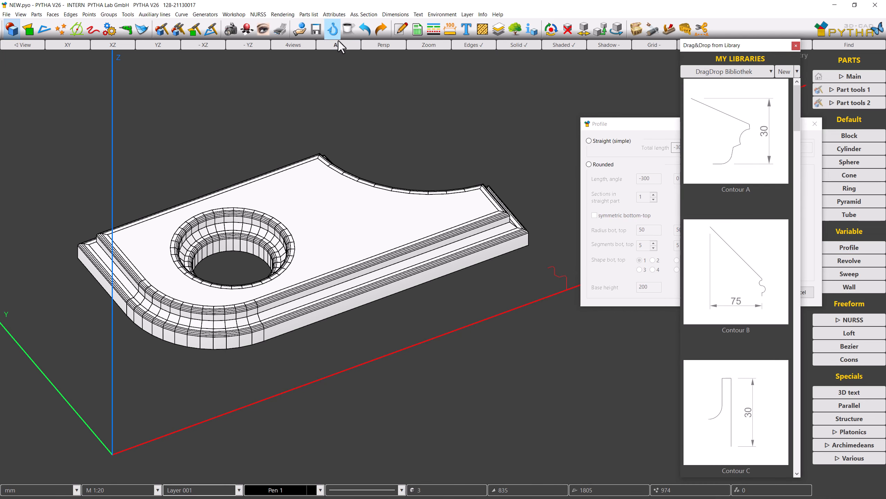
{"action": "scroll", "coordinate": [719, 246], "scroll_direction": "down", "scroll_amount": 5}
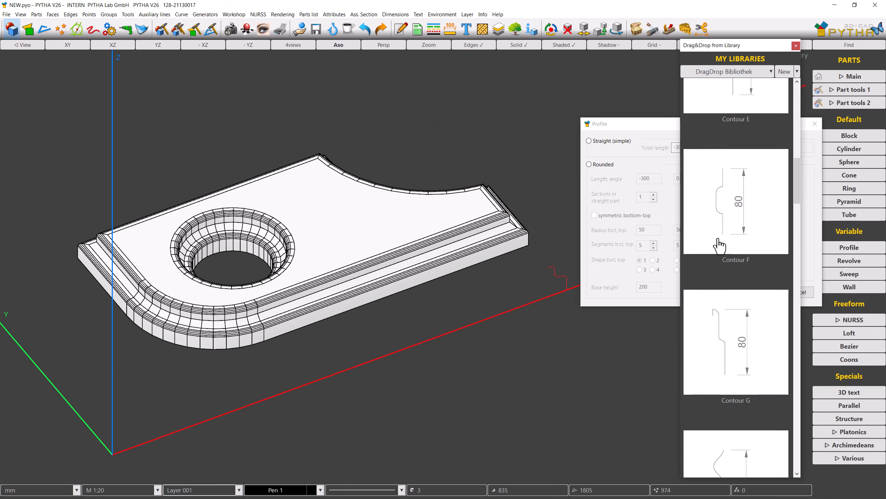
{"action": "scroll", "coordinate": [719, 246], "scroll_direction": "down", "scroll_amount": 9}
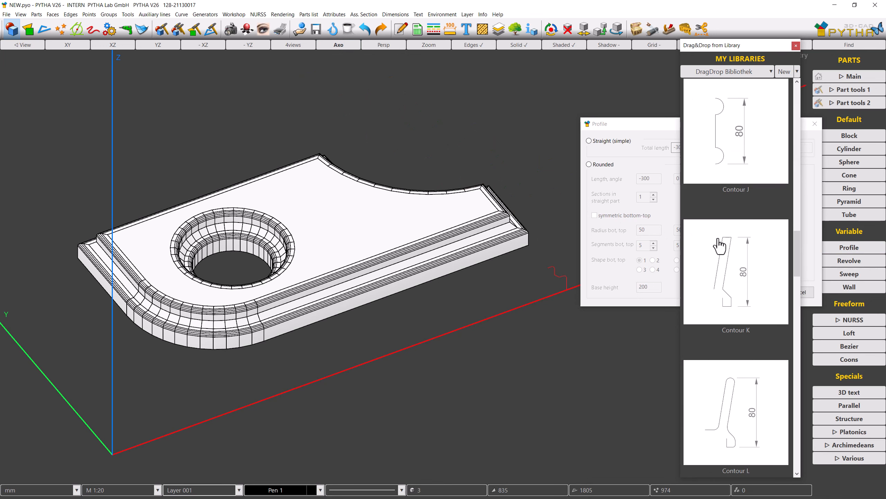
{"action": "left_click", "coordinate": [720, 246]}
{"action": "scroll", "coordinate": [718, 188], "scroll_direction": "down", "scroll_amount": 5}
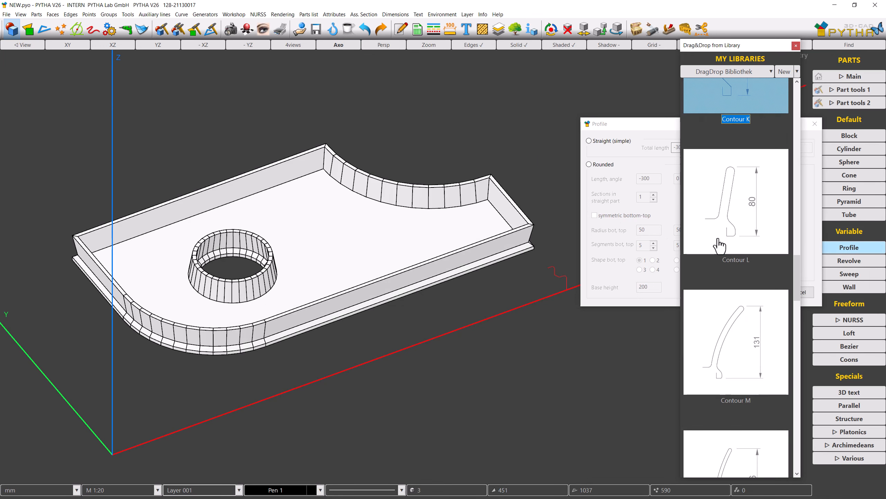
{"action": "left_click", "coordinate": [721, 180]}
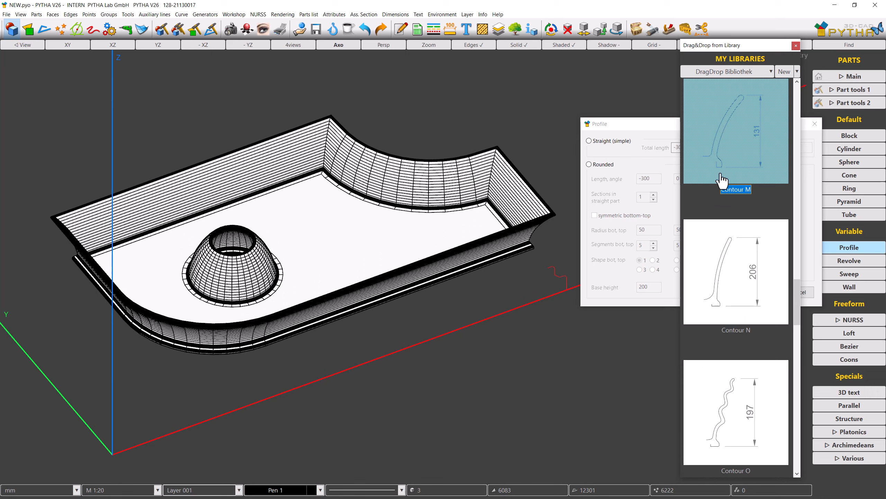
{"action": "scroll", "coordinate": [722, 182], "scroll_direction": "down", "scroll_amount": 3}
{"action": "left_click", "coordinate": [722, 190]}
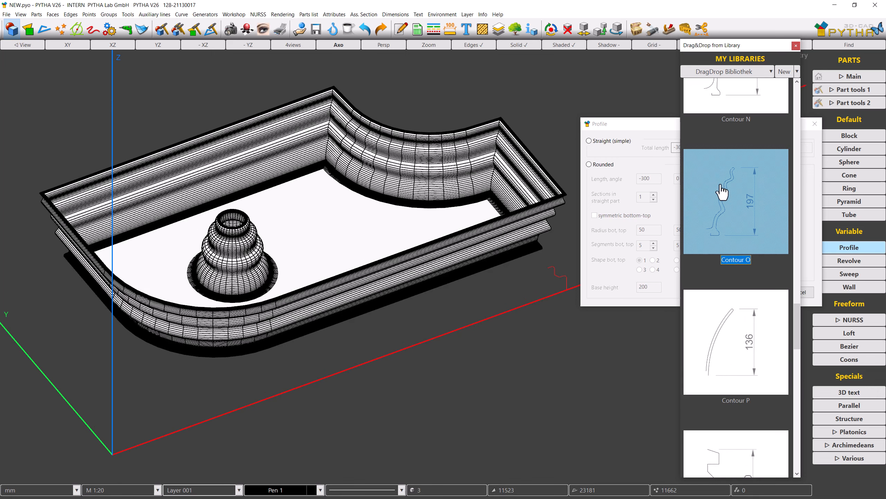
Step: Try Contour R, Contour T and Contour V from the library as outlines for the plate's modulated profile
{"action": "scroll", "coordinate": [721, 191], "scroll_direction": "down", "scroll_amount": 3}
{"action": "scroll", "coordinate": [722, 192], "scroll_direction": "down", "scroll_amount": 3}
{"action": "left_click", "coordinate": [722, 191]}
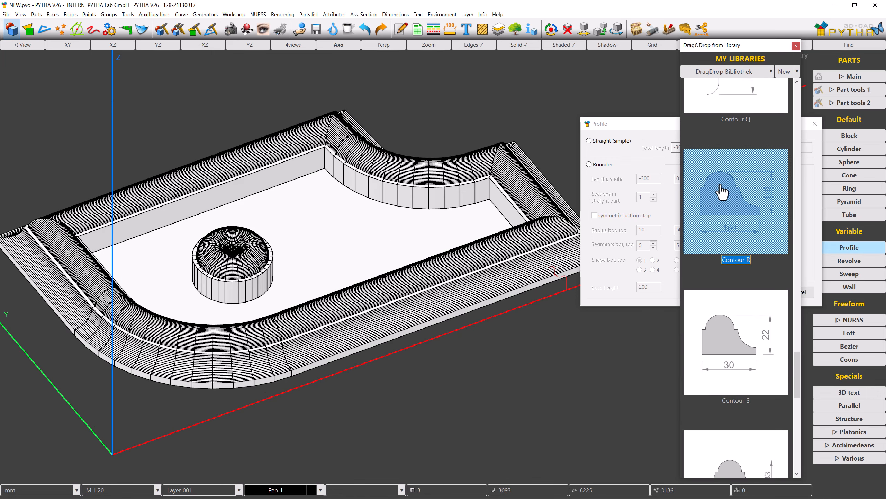
{"action": "scroll", "coordinate": [721, 191], "scroll_direction": "down", "scroll_amount": 3}
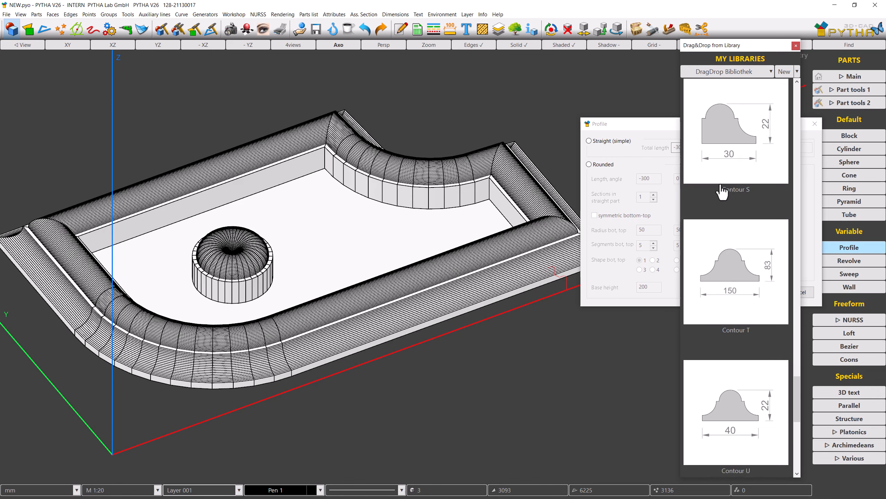
{"action": "left_click", "coordinate": [722, 236]}
{"action": "scroll", "coordinate": [722, 236], "scroll_direction": "down", "scroll_amount": 3}
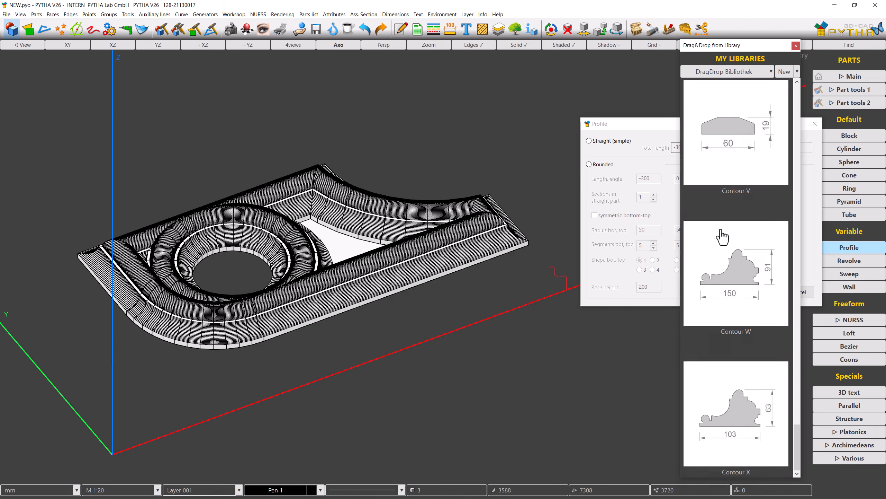
{"action": "left_click", "coordinate": [722, 180]}
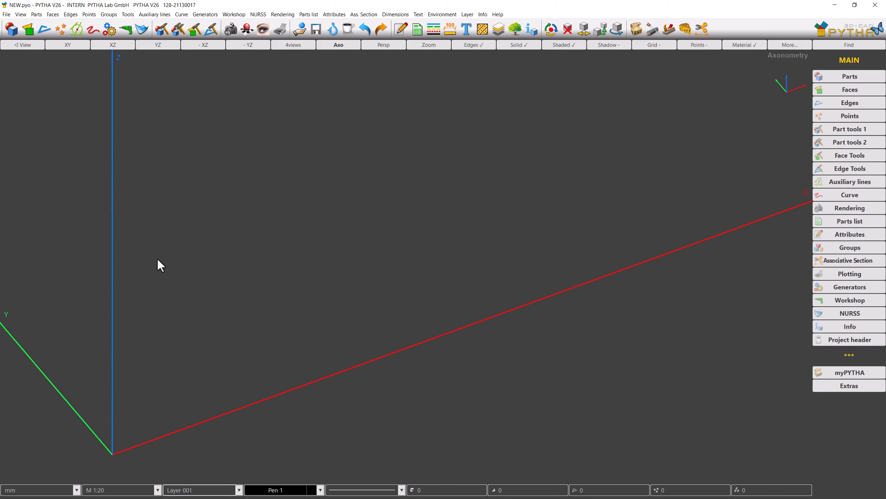
Step: Import the DWG drawing Floor plan.dwg and show the plan in axonometric view
{"action": "left_click", "coordinate": [7, 14]}
{"action": "mouse_move", "coordinate": [17, 39]}
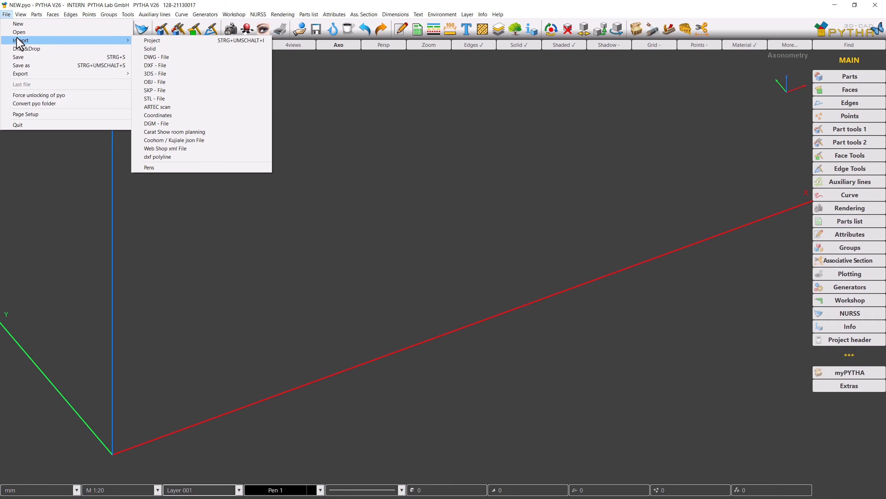
{"action": "left_click", "coordinate": [139, 55]}
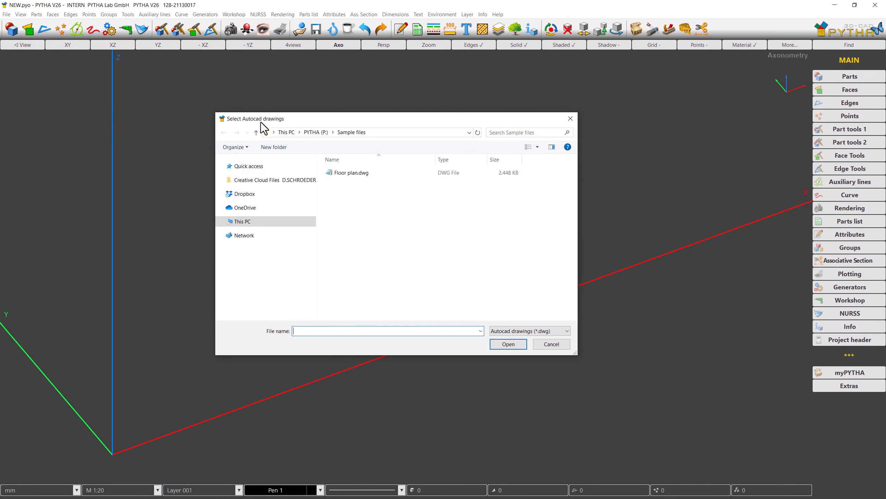
{"action": "double_click", "coordinate": [328, 170]}
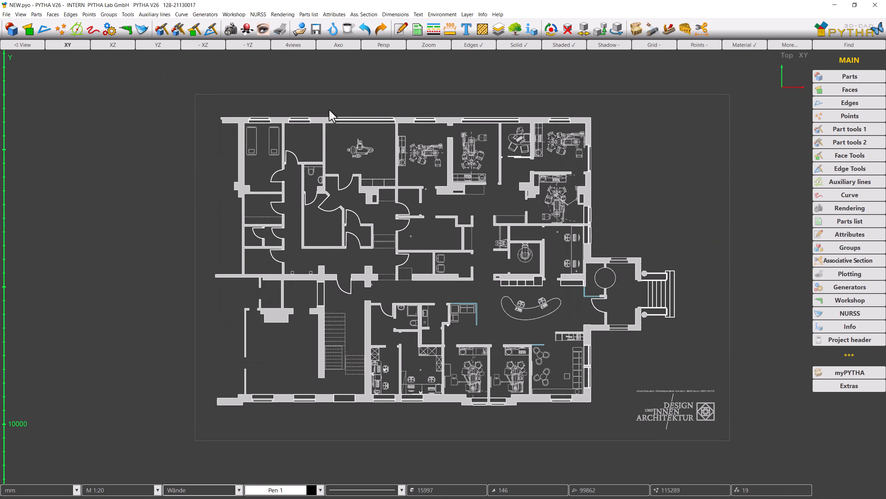
{"action": "left_click", "coordinate": [332, 43]}
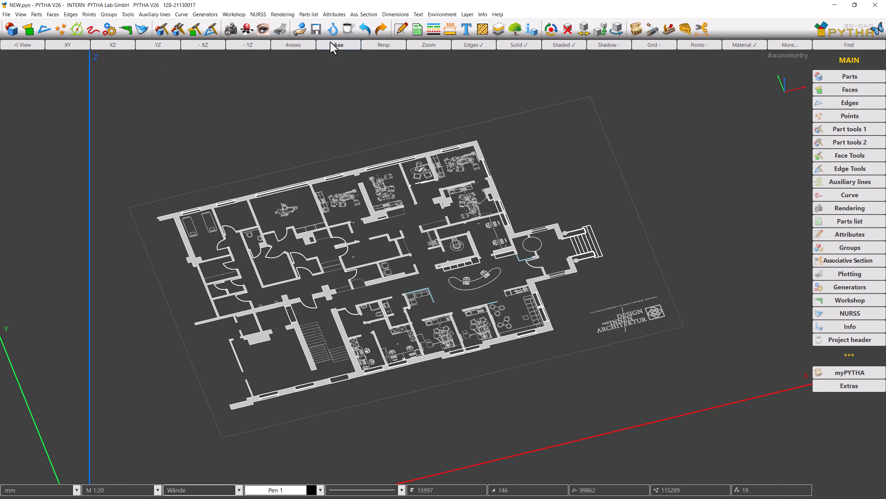
Step: Extrude all wall faces of the imported floor plan with the Profile tool, using faces as the cross section
{"action": "left_click", "coordinate": [836, 77]}
{"action": "left_click", "coordinate": [835, 248]}
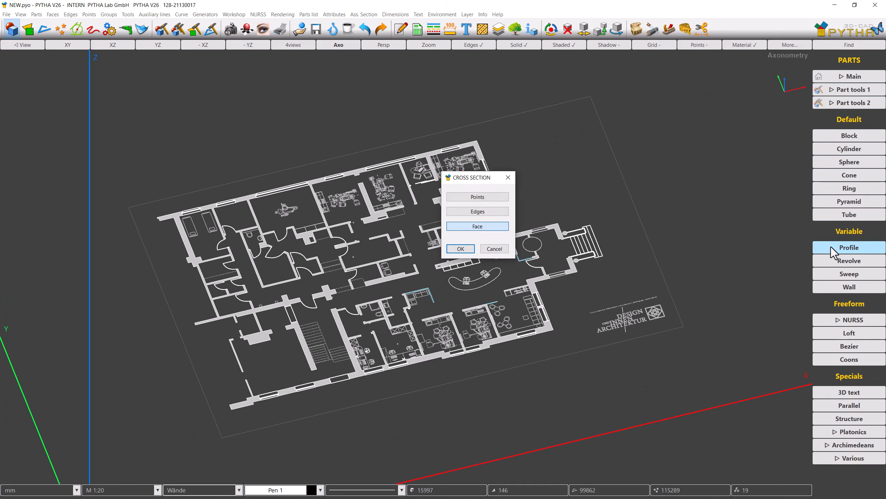
{"action": "left_click", "coordinate": [502, 228]}
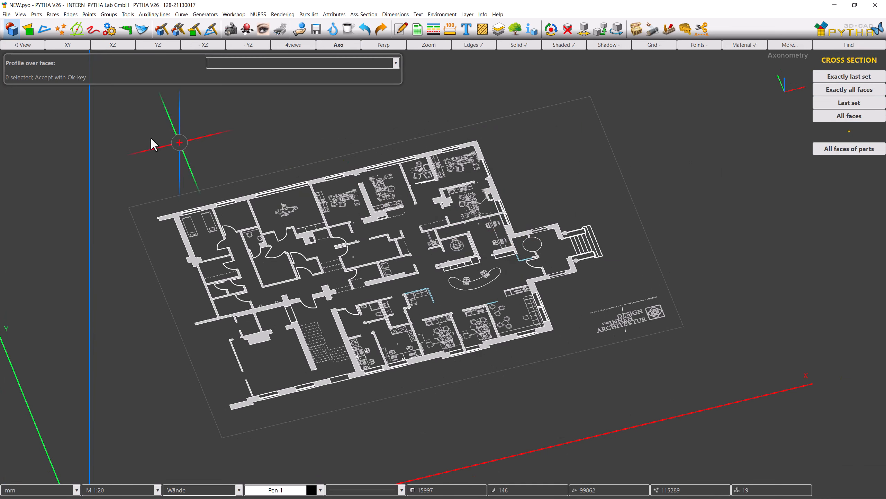
{"action": "left_click_drag", "start_coordinate": [123, 132], "coordinate": [585, 418]}
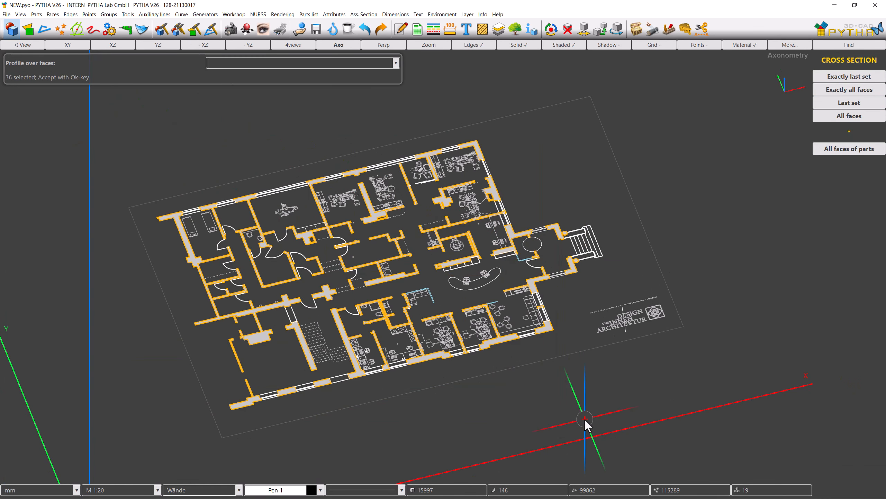
{"action": "key", "text": "Return"}
{"action": "key", "text": "Return"}
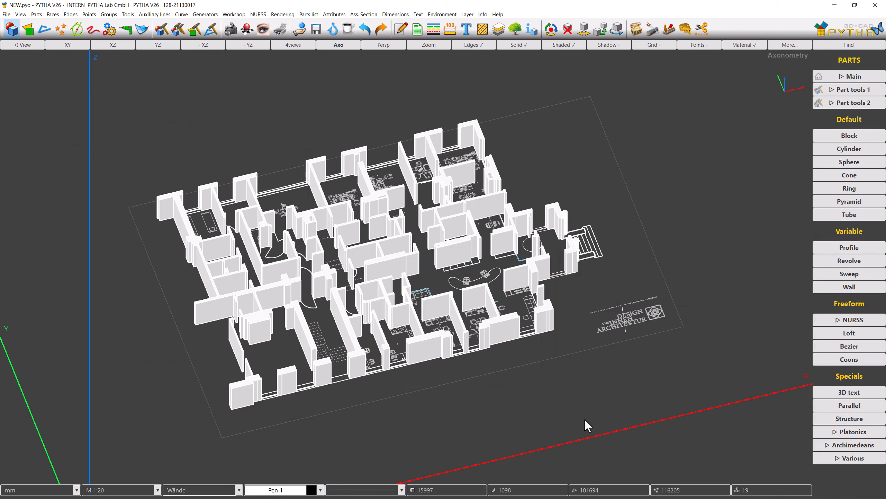
{"action": "middle_click_drag", "start_coordinate": [474, 285], "coordinate": [476, 305]}
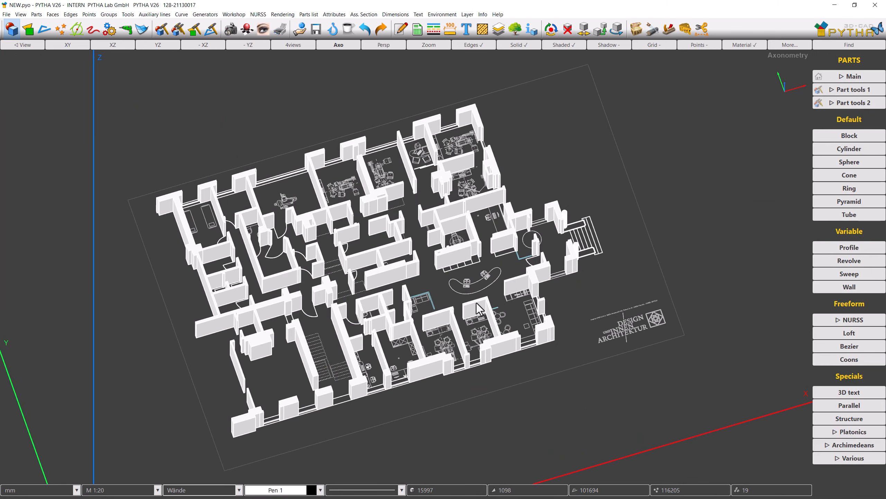
Step: Create a straight profile with total length 900 from the chain of edges outlining the curved reception counter
{"action": "scroll", "coordinate": [478, 296], "scroll_direction": "up", "scroll_amount": 5}
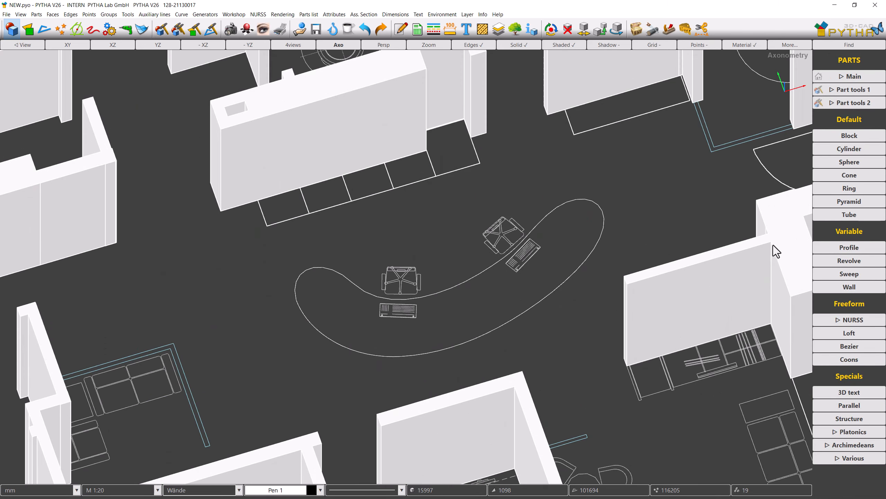
{"action": "left_click", "coordinate": [826, 248]}
{"action": "left_click", "coordinate": [489, 217]}
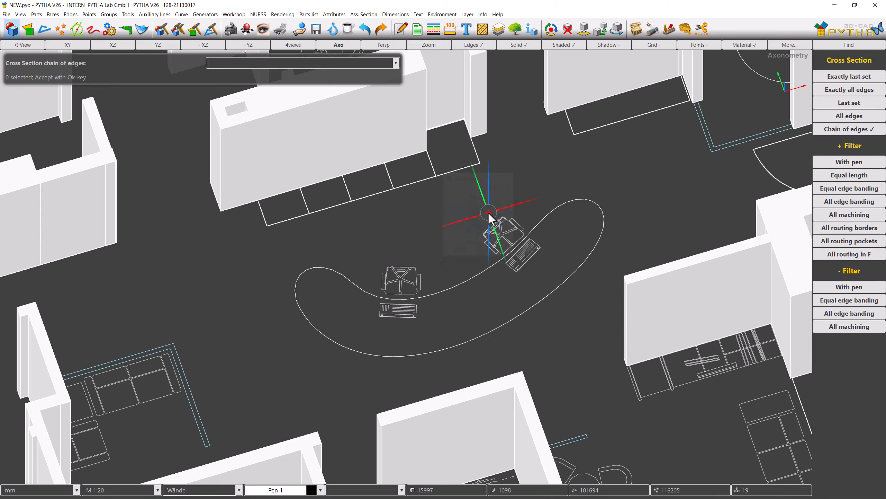
{"action": "left_click", "coordinate": [471, 264]}
{"action": "right_click", "coordinate": [573, 325]}
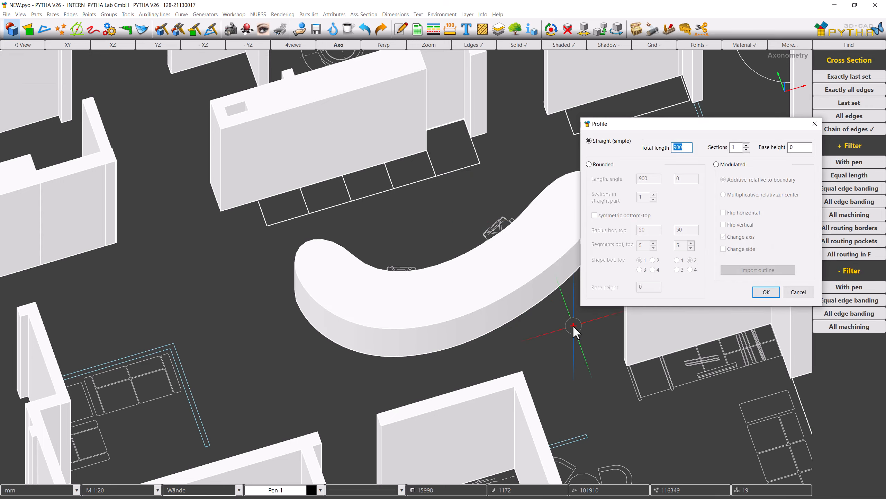
{"action": "right_click", "coordinate": [572, 324]}
{"action": "middle_click_drag", "start_coordinate": [573, 324], "coordinate": [455, 313]}
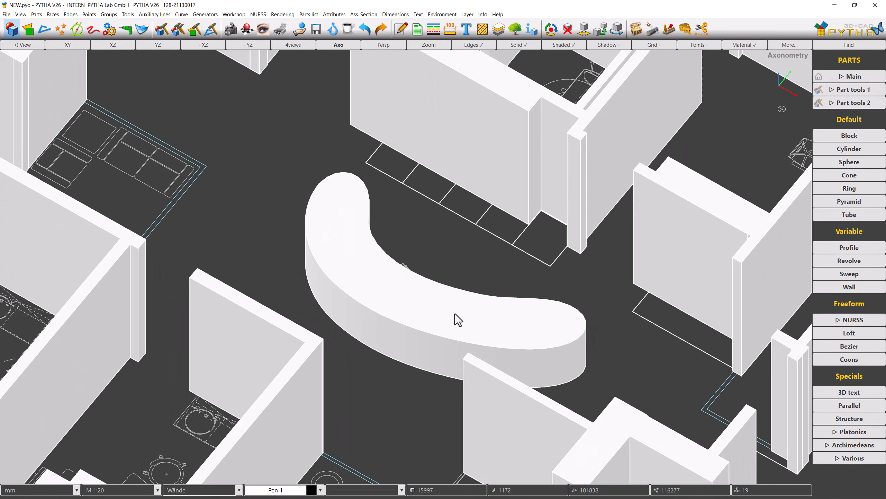
Step: Create a straight profile with total length 100 from points picked between the entrance walls and the large circle, working in top view
{"action": "left_click", "coordinate": [71, 45]}
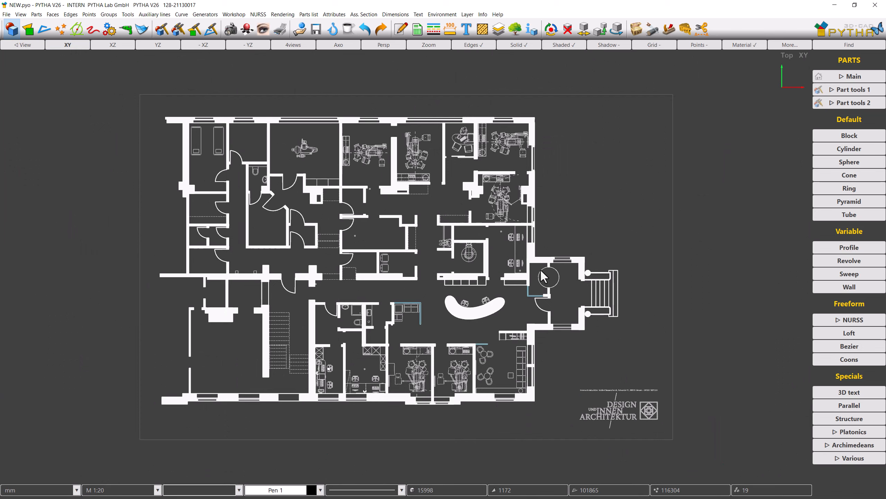
{"action": "scroll", "coordinate": [560, 273], "scroll_direction": "up", "scroll_amount": 10}
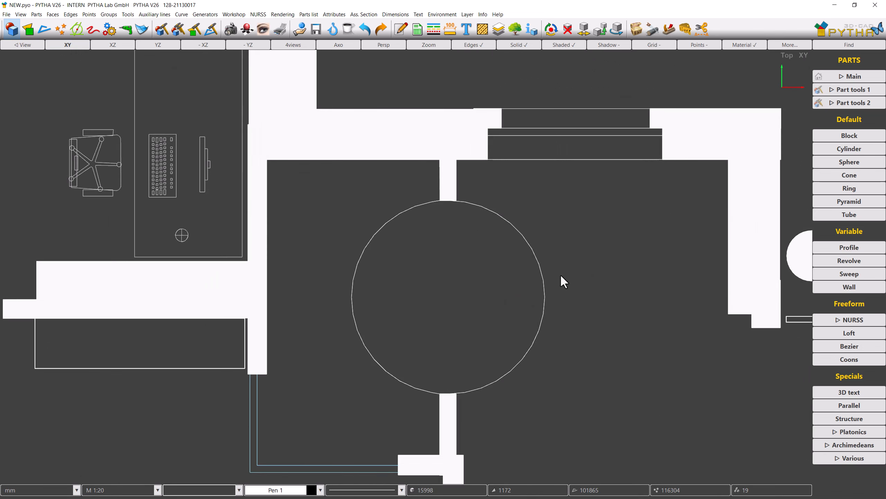
{"action": "middle_click_drag", "start_coordinate": [571, 255], "coordinate": [581, 246]}
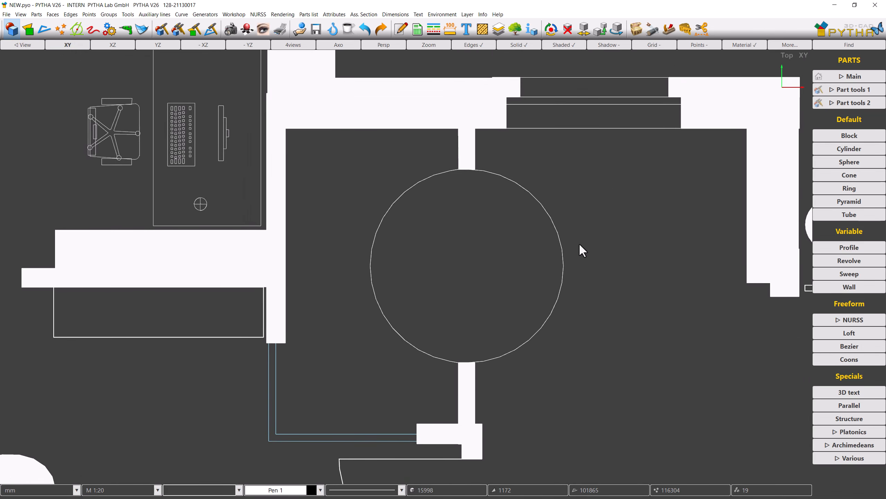
{"action": "left_click", "coordinate": [819, 251]}
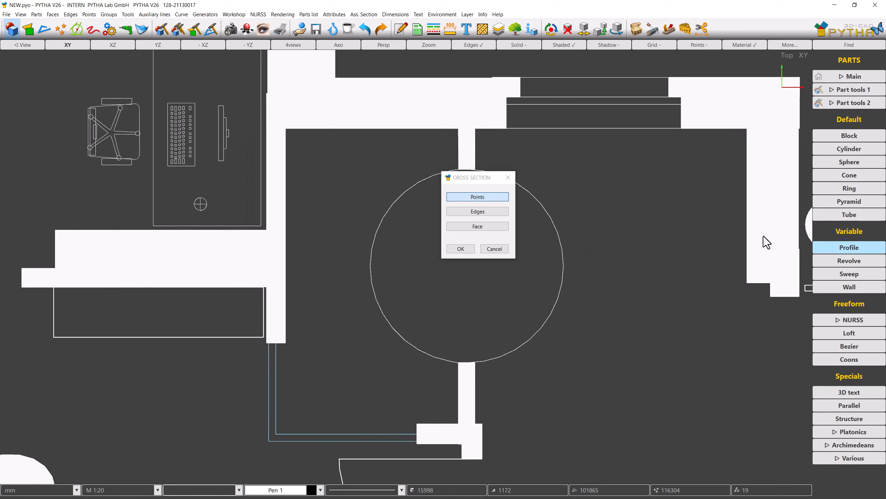
{"action": "left_click", "coordinate": [499, 196]}
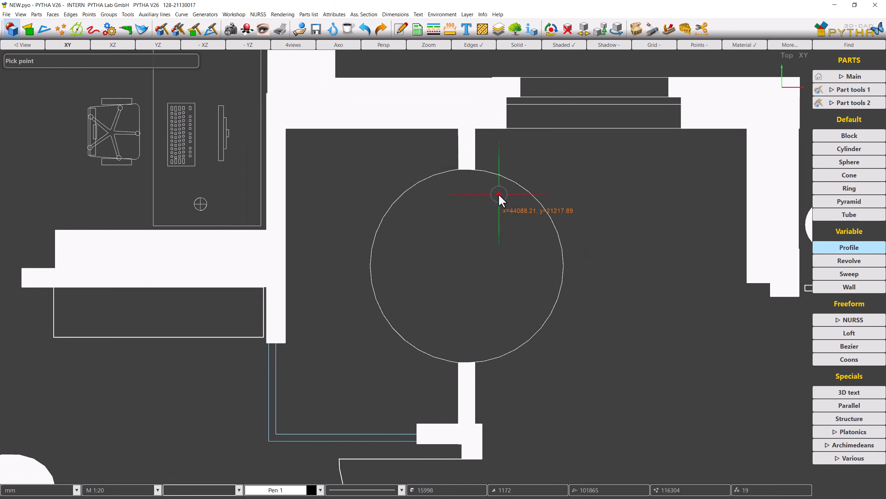
{"action": "left_click", "coordinate": [459, 362]}
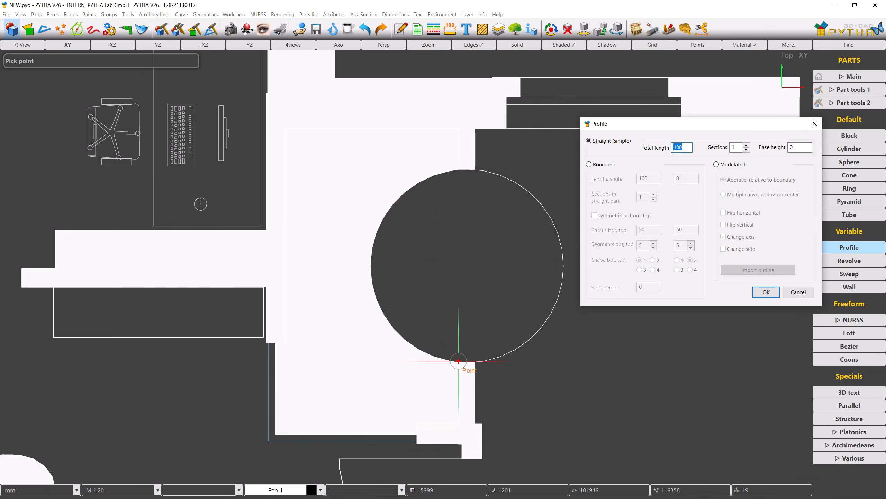
{"action": "key", "text": "Escape"}
{"action": "mouse_move", "coordinate": [458, 362]}
{"action": "middle_mouse_down"}
{"action": "mouse_move", "coordinate": [362, 313]}
{"action": "mouse_move", "coordinate": [429, 323]}
{"action": "mouse_move", "coordinate": [526, 313]}
{"action": "middle_mouse_up"}
{"action": "scroll", "coordinate": [362, 319], "scroll_direction": "down", "scroll_amount": 5}
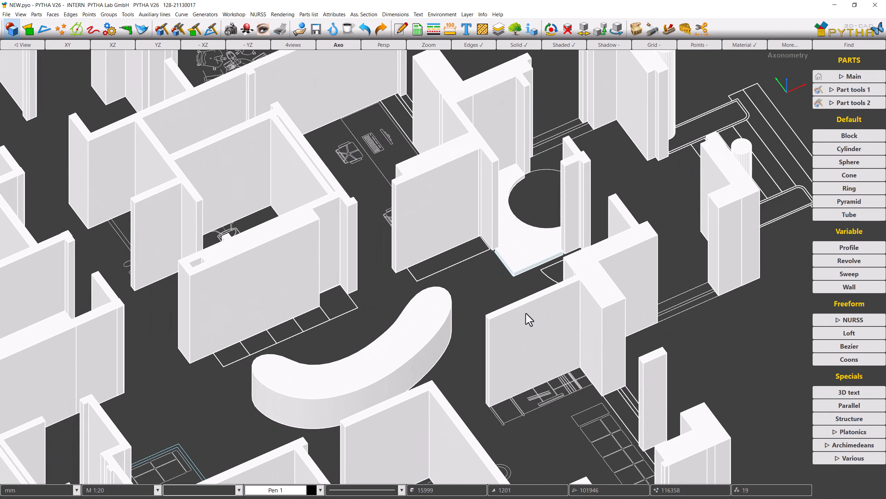
Step: Extrude all faces of the plan's DESIGN UND INNENARCHITEKTUR lettering and square emblem with the Profile tool
{"action": "left_click", "coordinate": [341, 46]}
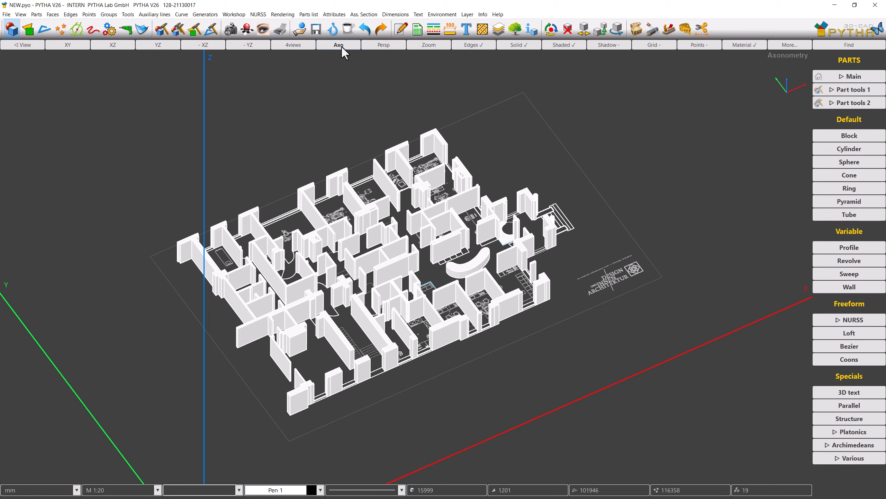
{"action": "scroll", "coordinate": [640, 278], "scroll_direction": "up", "scroll_amount": 5}
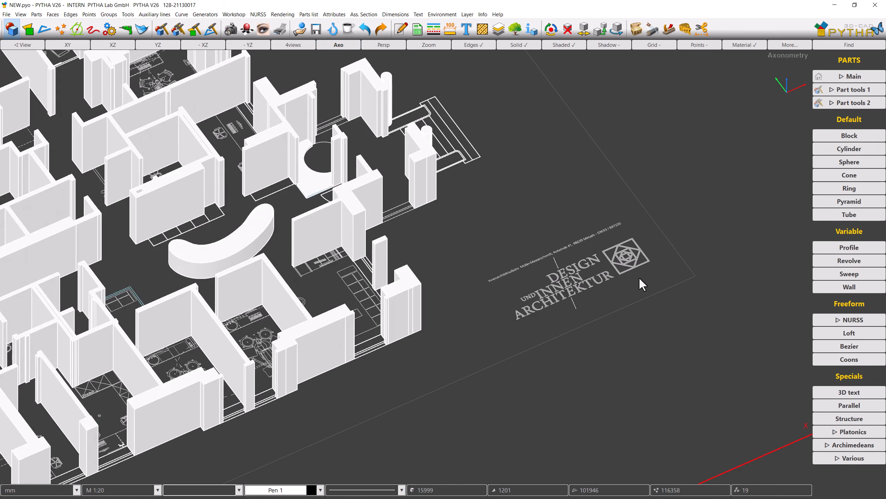
{"action": "left_click", "coordinate": [834, 248]}
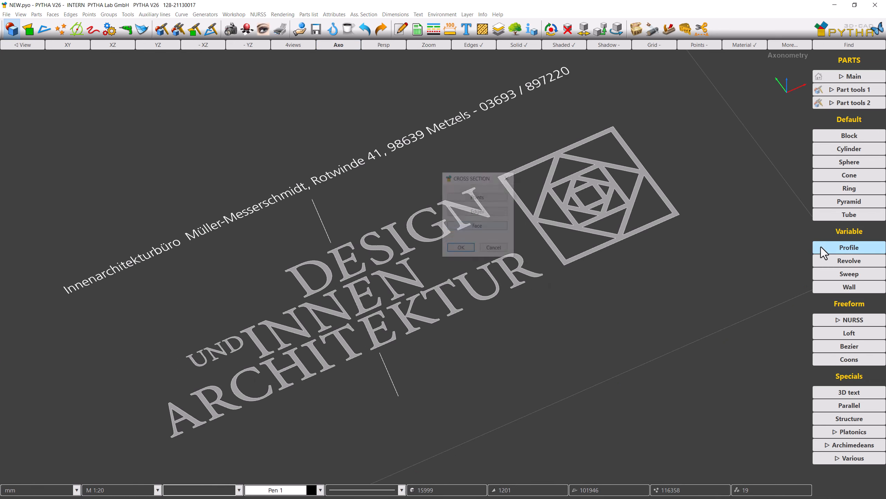
{"action": "left_click", "coordinate": [469, 226]}
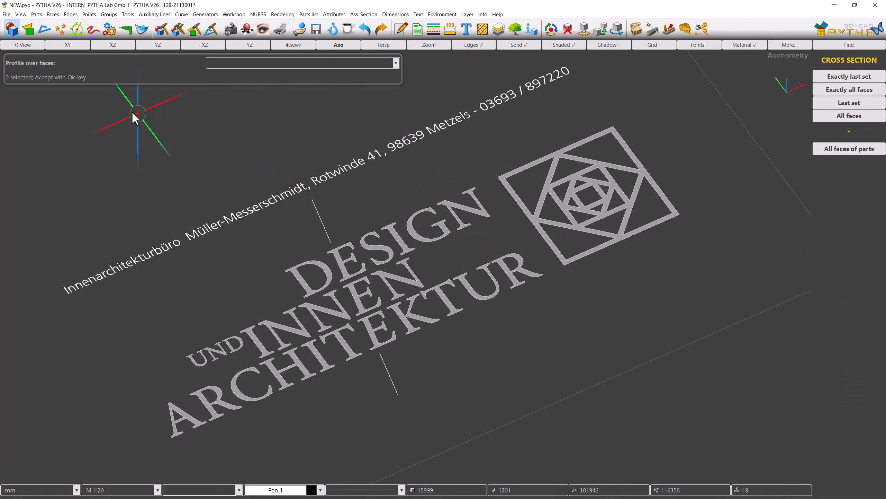
{"action": "left_click_drag", "start_coordinate": [119, 103], "coordinate": [714, 473]}
{"action": "key", "text": "Return"}
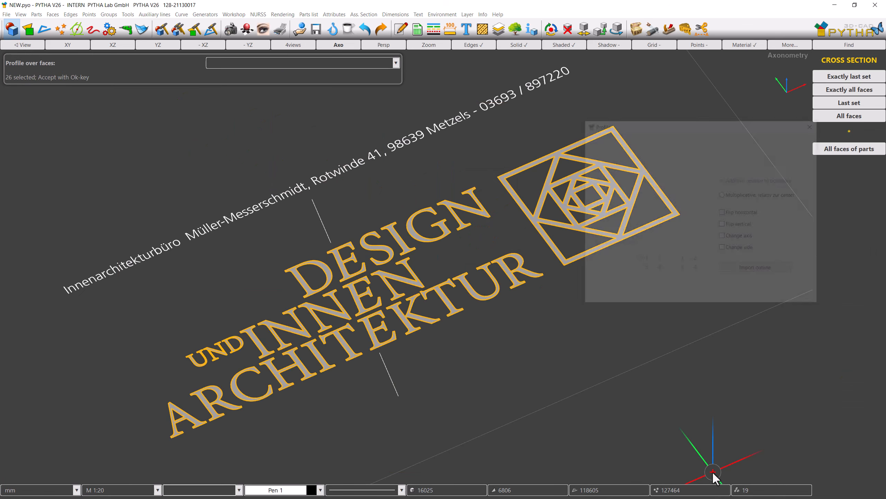
{"action": "key", "text": "Return"}
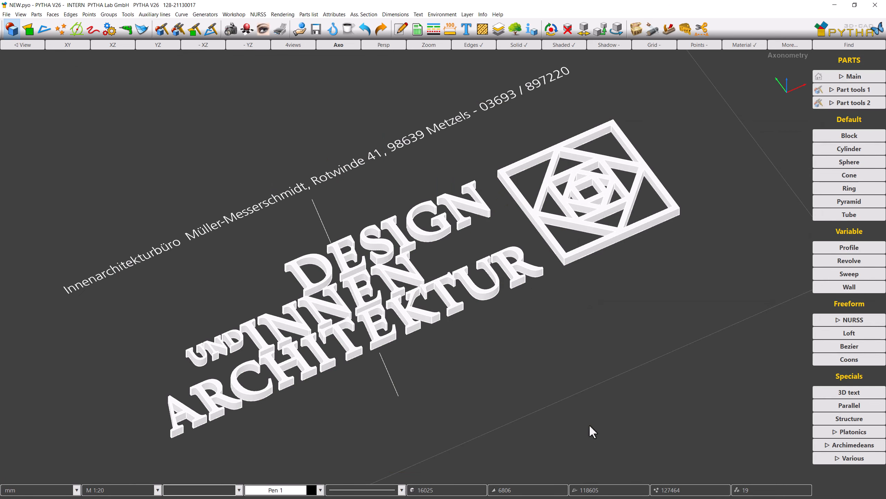
Step: Examine the extruded logo lettering up close and the whole floor plan model in axonometric view
{"action": "scroll", "coordinate": [405, 300], "scroll_direction": "up", "scroll_amount": 3}
{"action": "mouse_move", "coordinate": [406, 298]}
{"action": "middle_mouse_down"}
{"action": "mouse_move", "coordinate": [407, 272]}
{"action": "mouse_move", "coordinate": [408, 297]}
{"action": "middle_mouse_up"}
{"action": "scroll", "coordinate": [407, 269], "scroll_direction": "up", "scroll_amount": 3}
{"action": "scroll", "coordinate": [407, 273], "scroll_direction": "down", "scroll_amount": 3}
{"action": "scroll", "coordinate": [408, 297], "scroll_direction": "up", "scroll_amount": 3}
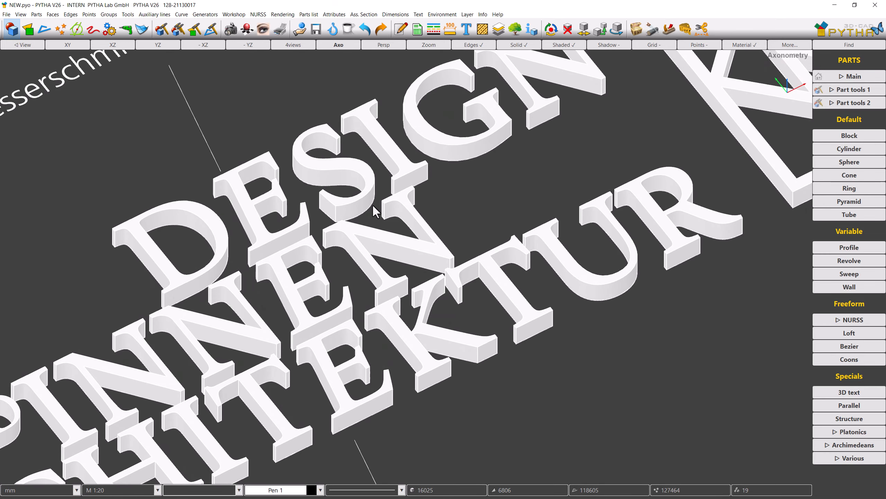
{"action": "left_click", "coordinate": [347, 47]}
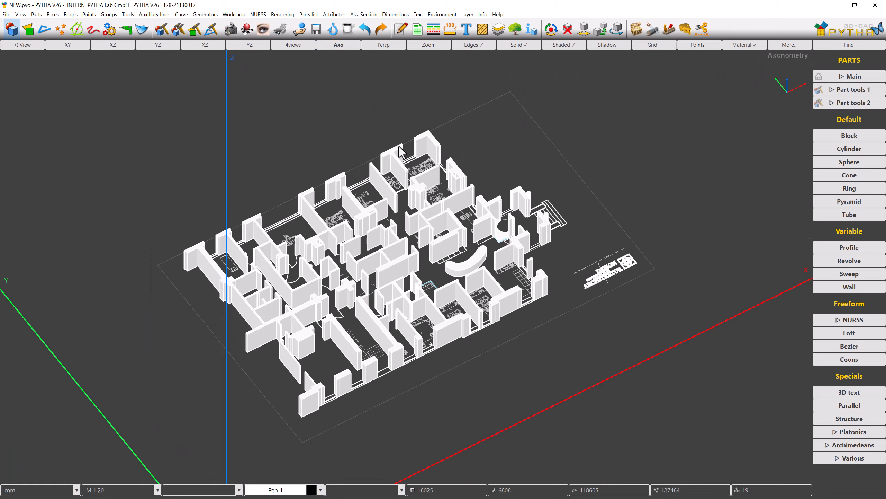
{"action": "middle_click_drag", "start_coordinate": [409, 186], "coordinate": [377, 215]}
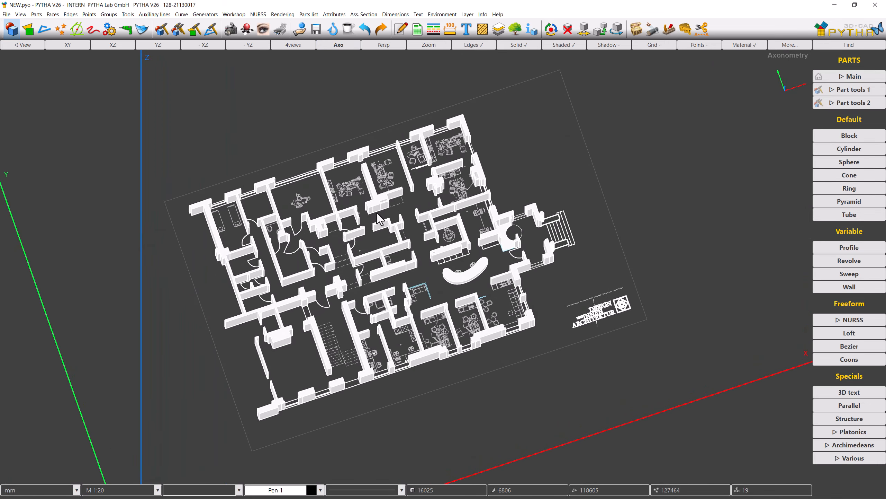